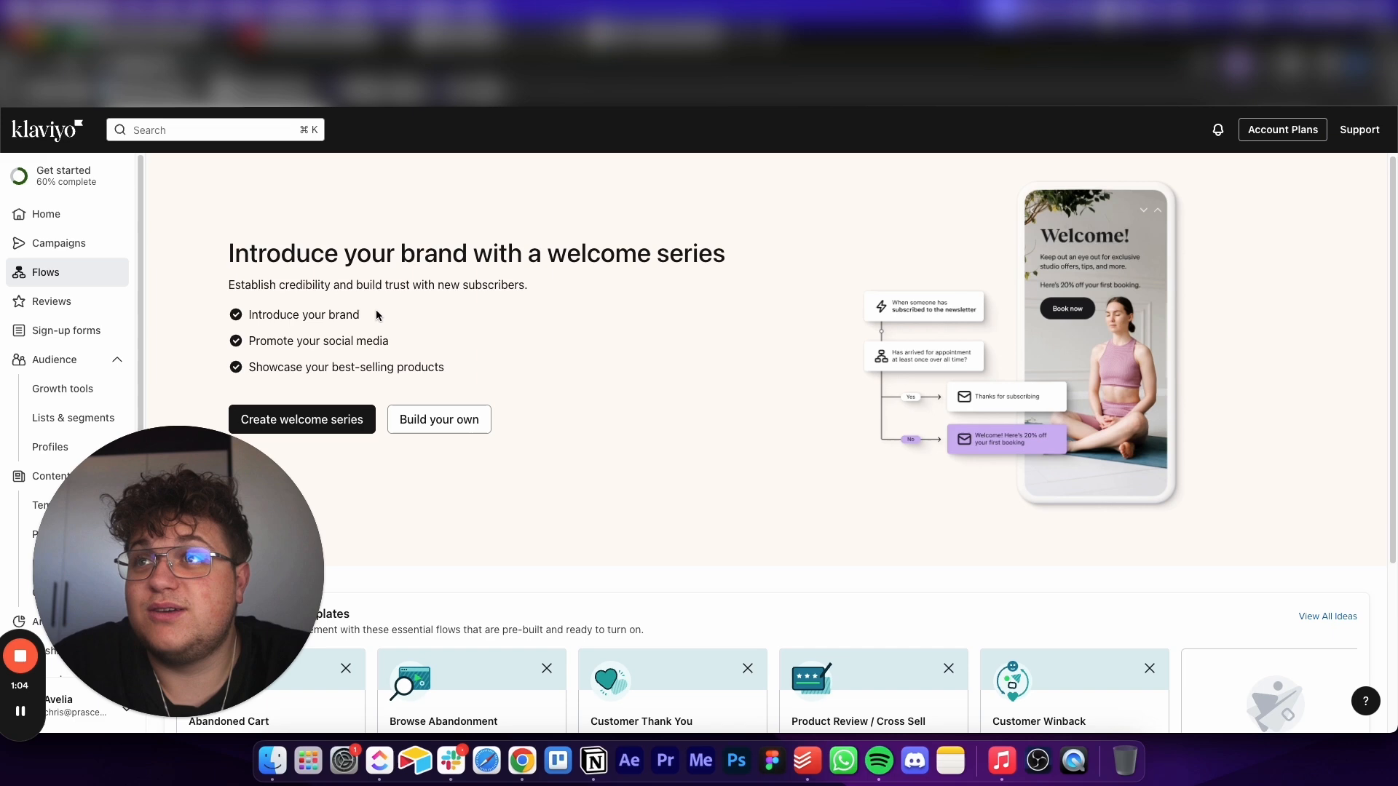
- Browse the pre-built flow ideas and preview the Welcome Series template for customers versus non-customers
{"action": "left_click", "coordinate": [46, 213]}
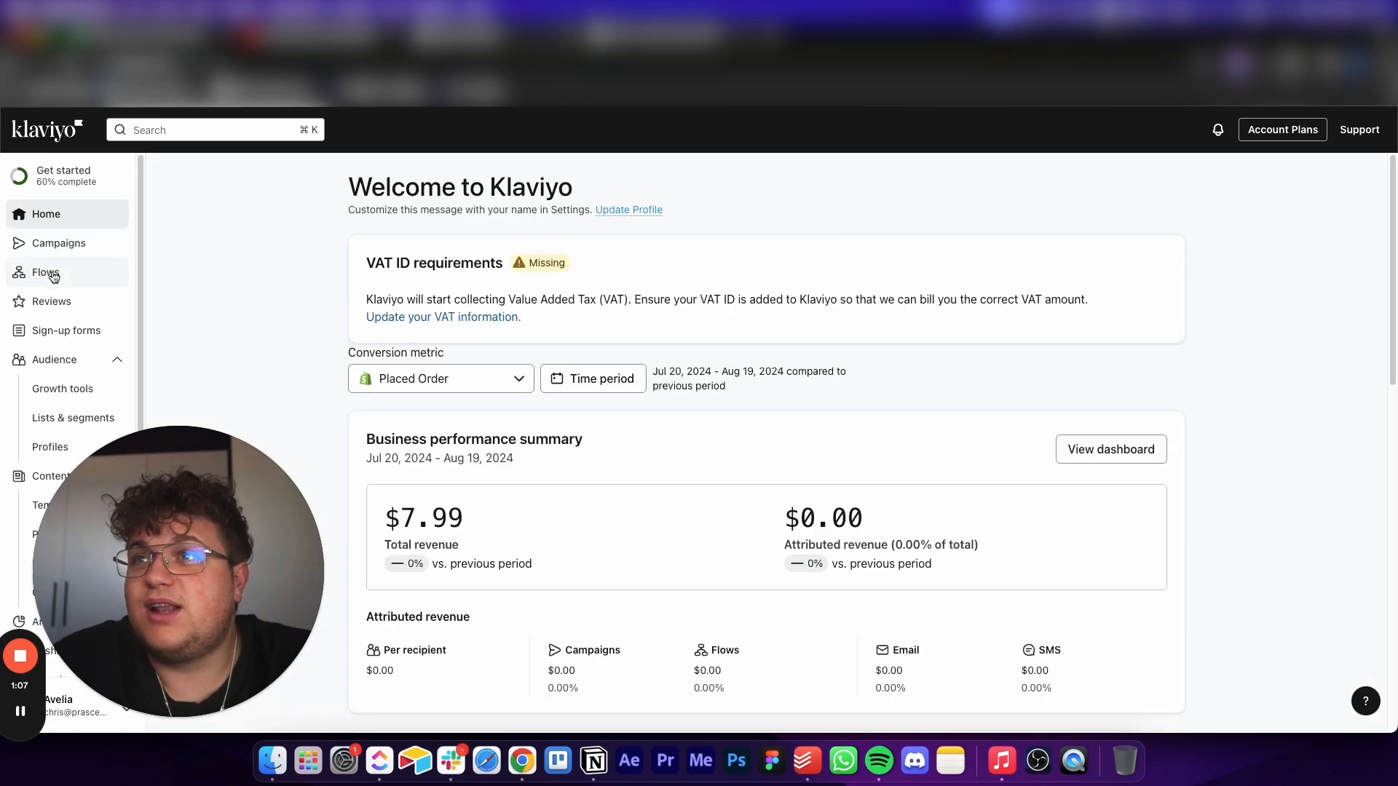
{"action": "left_click", "coordinate": [52, 274]}
{"action": "left_click", "coordinate": [432, 419]}
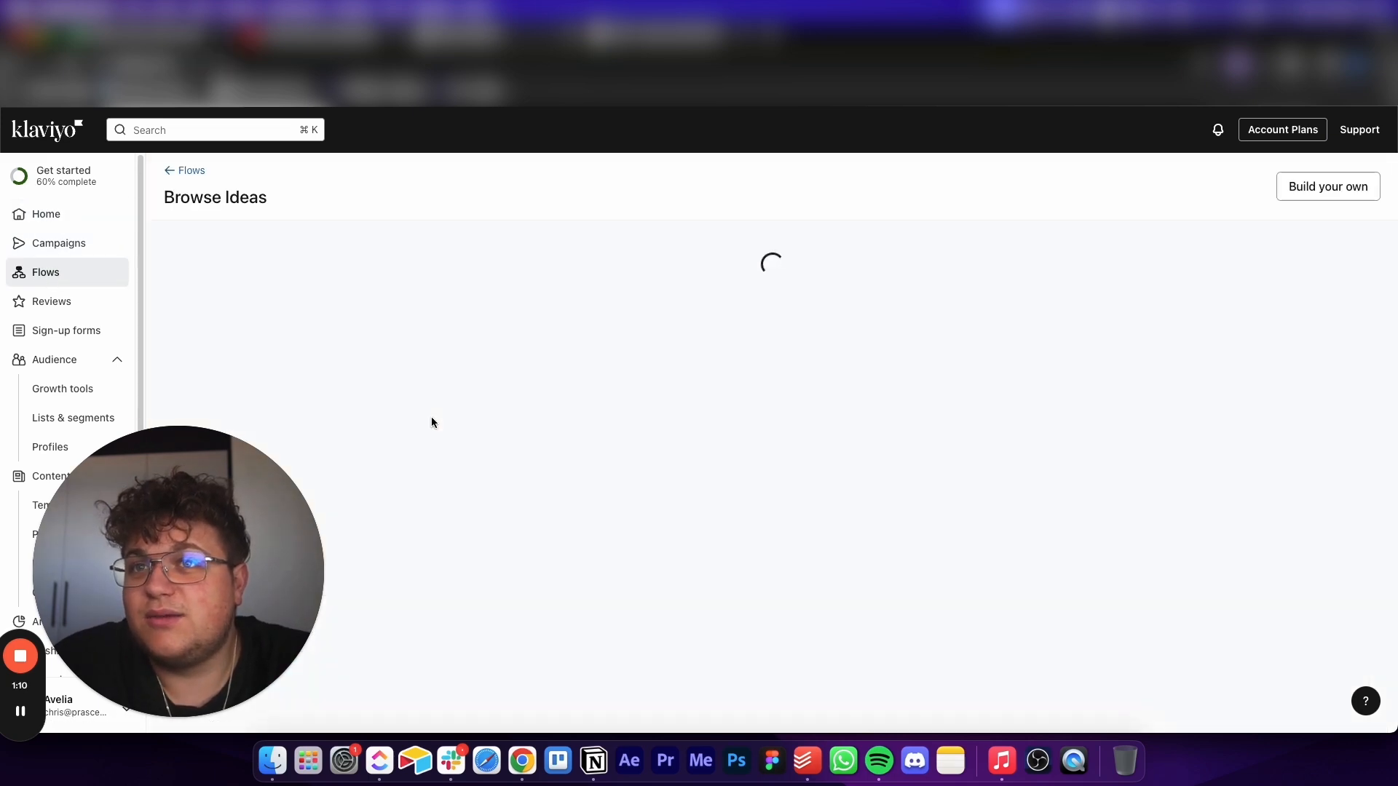
{"action": "scroll", "coordinate": [431, 421], "scroll_direction": "down", "scroll_amount": 3}
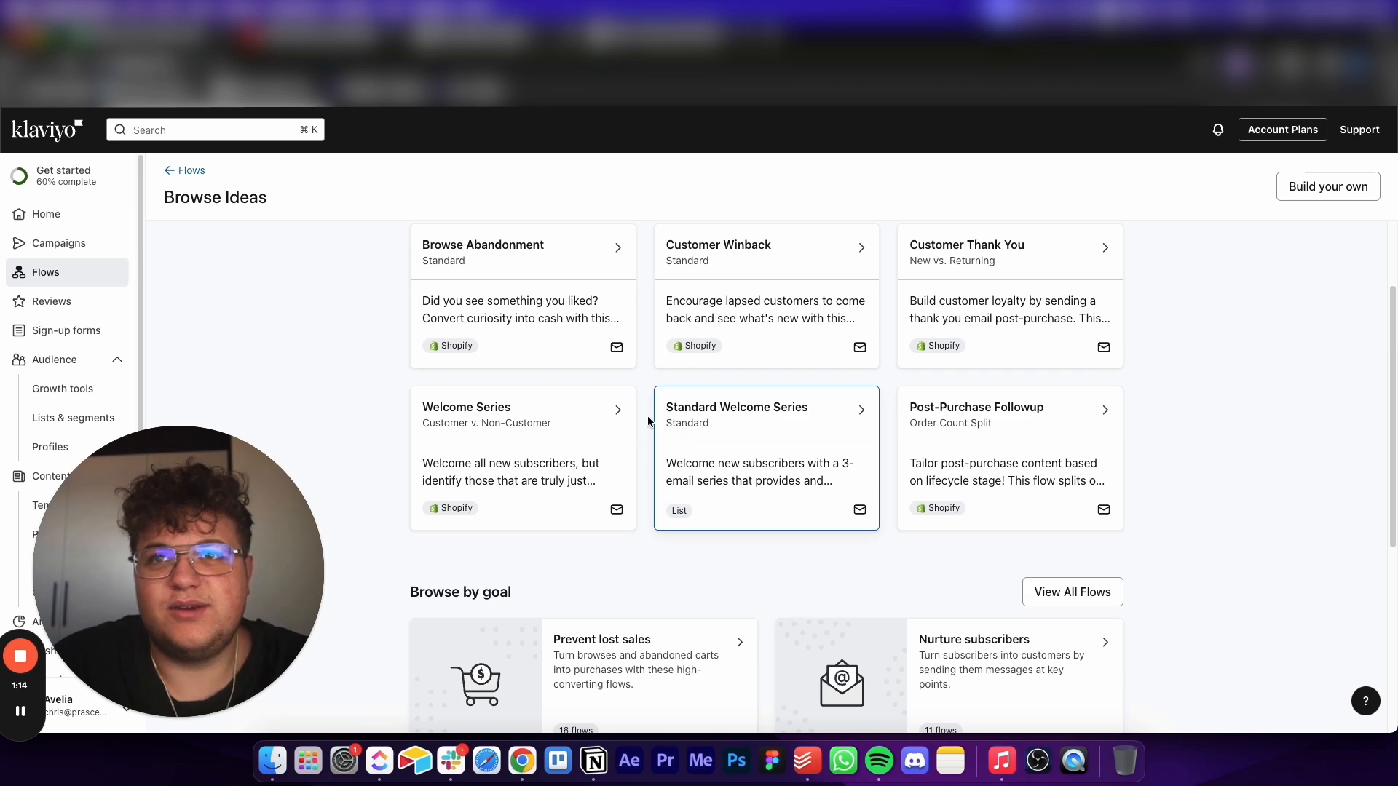
{"action": "left_click", "coordinate": [615, 424]}
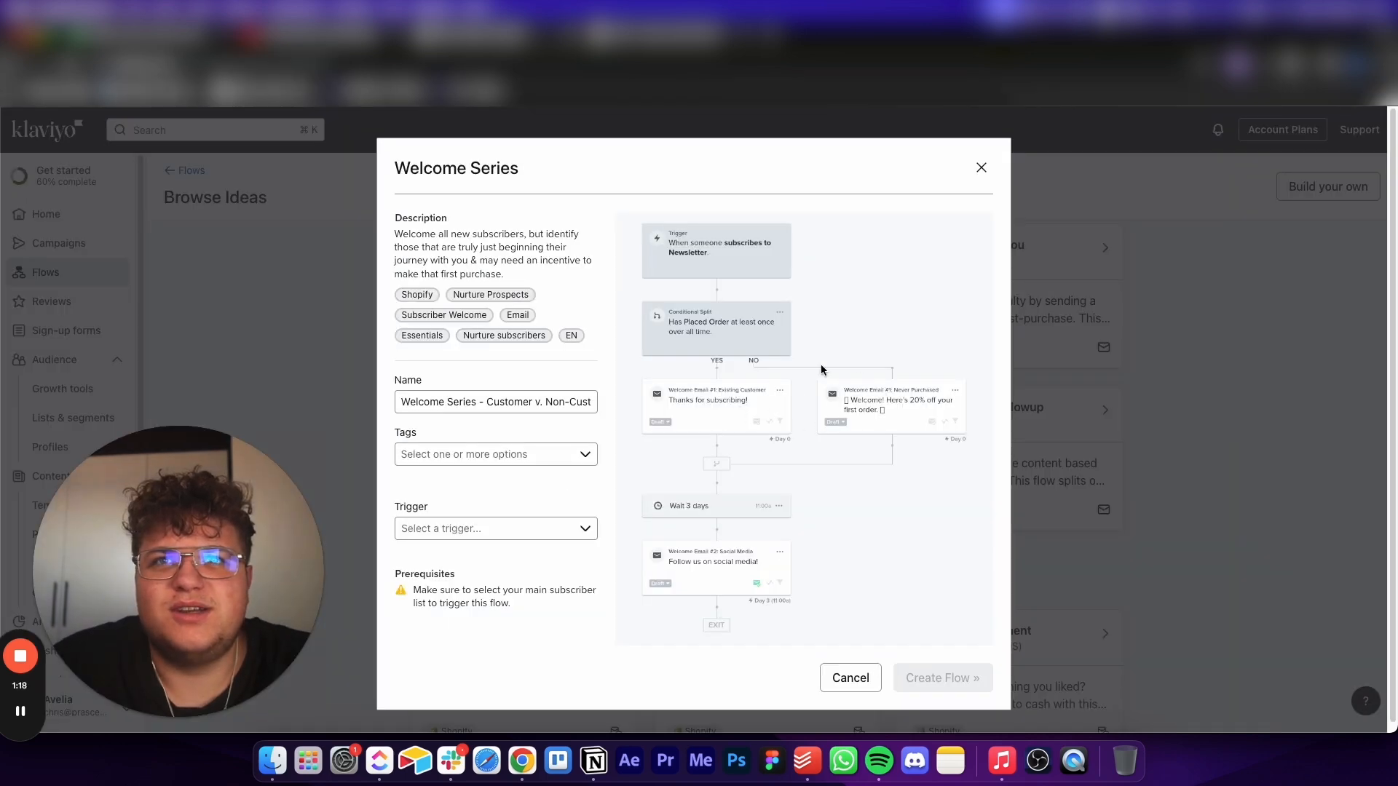
{"action": "left_click", "coordinate": [983, 169]}
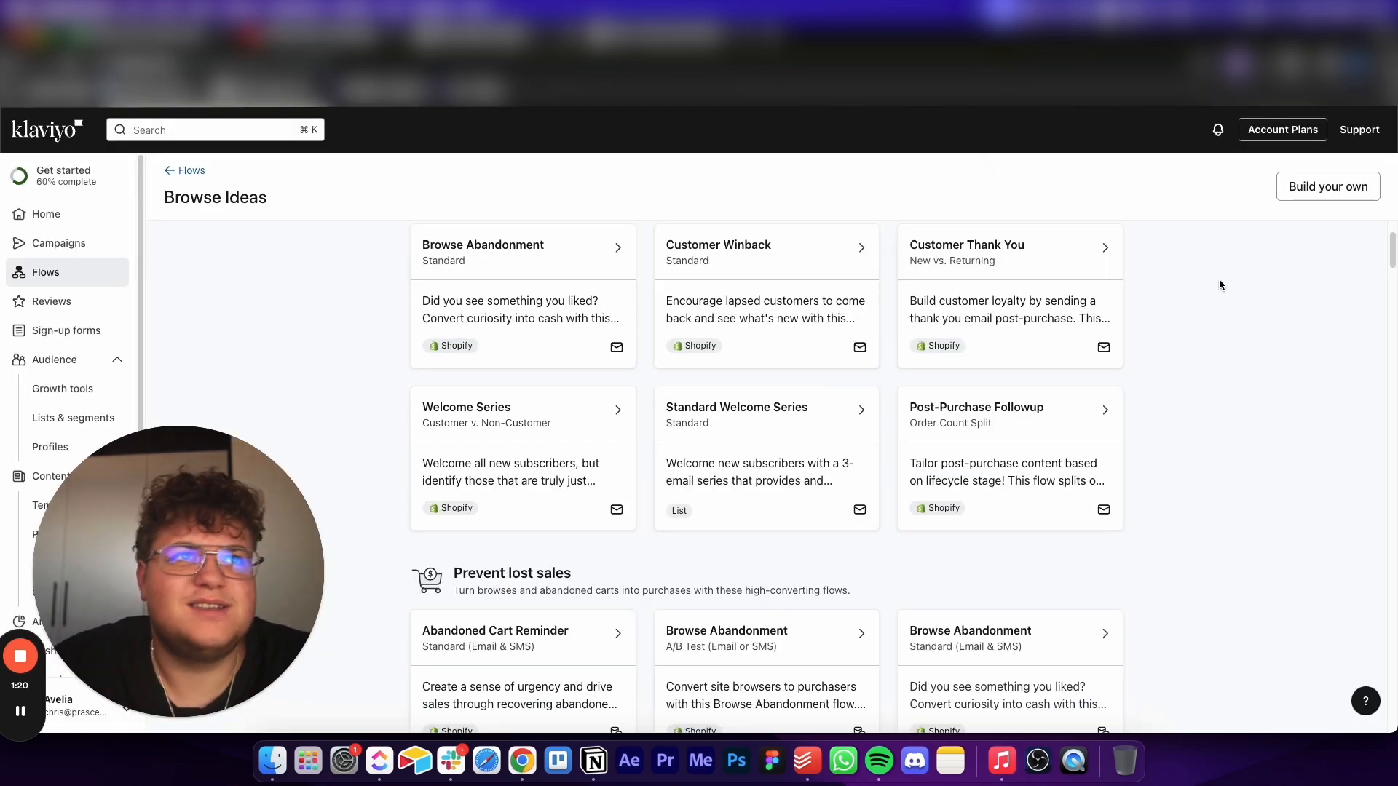
- Create a flow from scratch named "(PR) Welcome Series"
{"action": "scroll", "coordinate": [1159, 295], "scroll_direction": "up", "scroll_amount": 2}
{"action": "left_click", "coordinate": [1311, 187]}
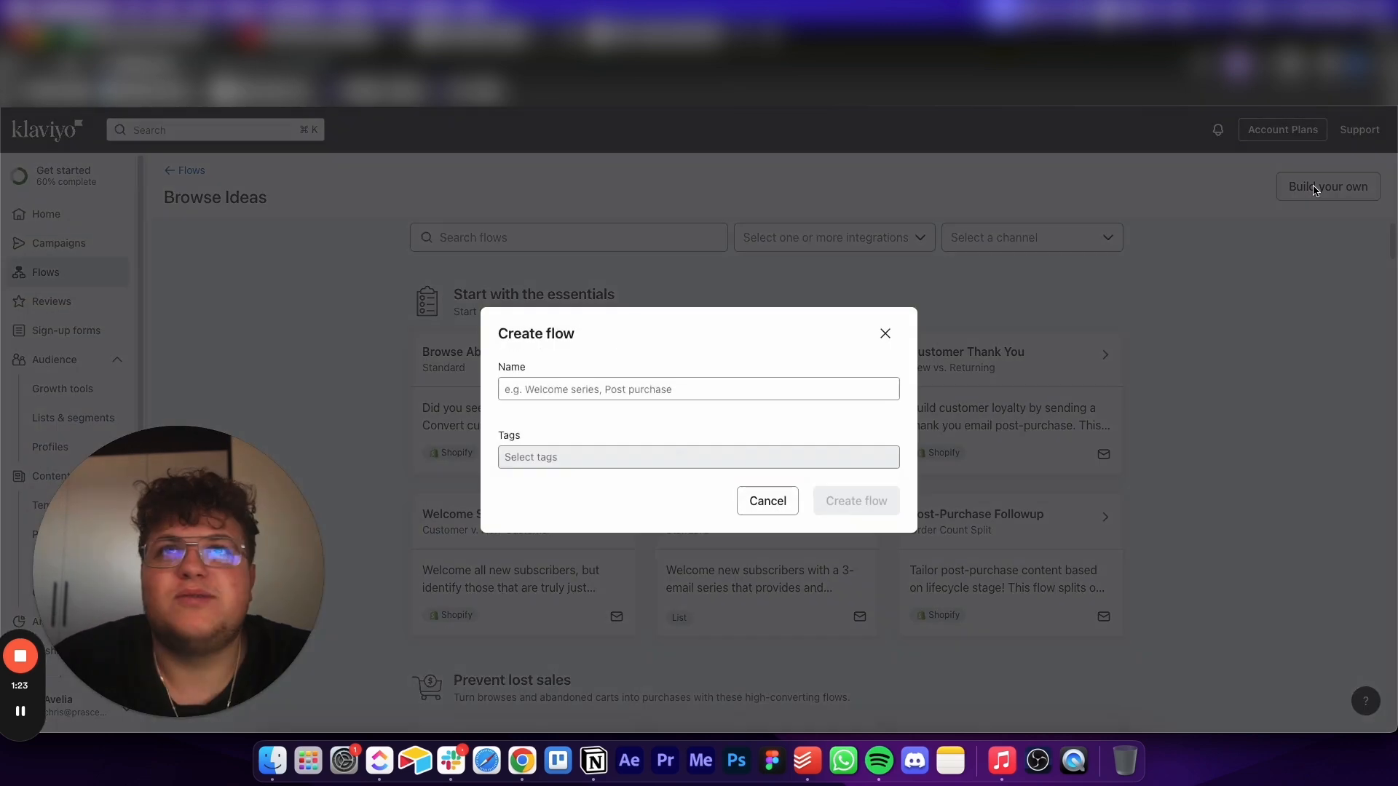
{"action": "left_click", "coordinate": [694, 393]}
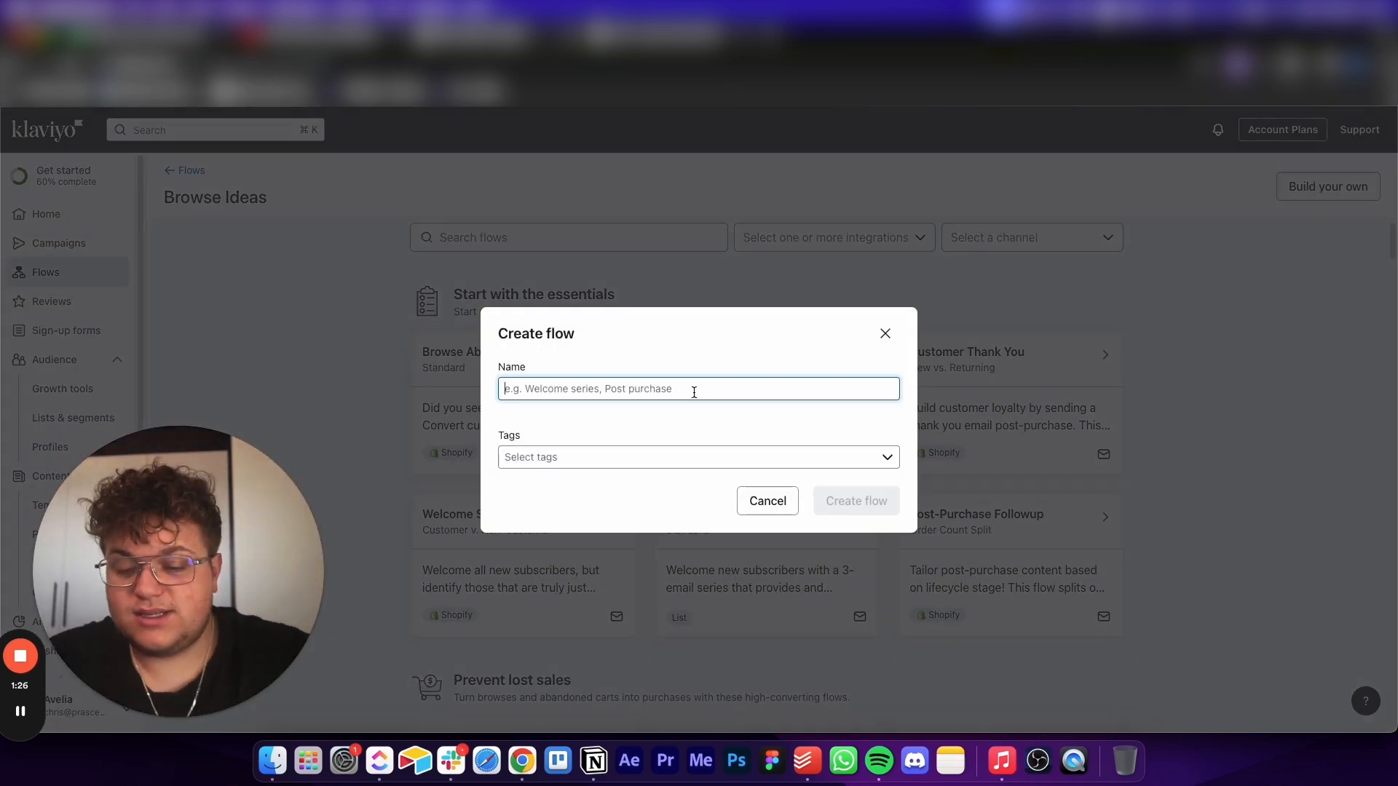
{"action": "type", "text": "(pr)"}
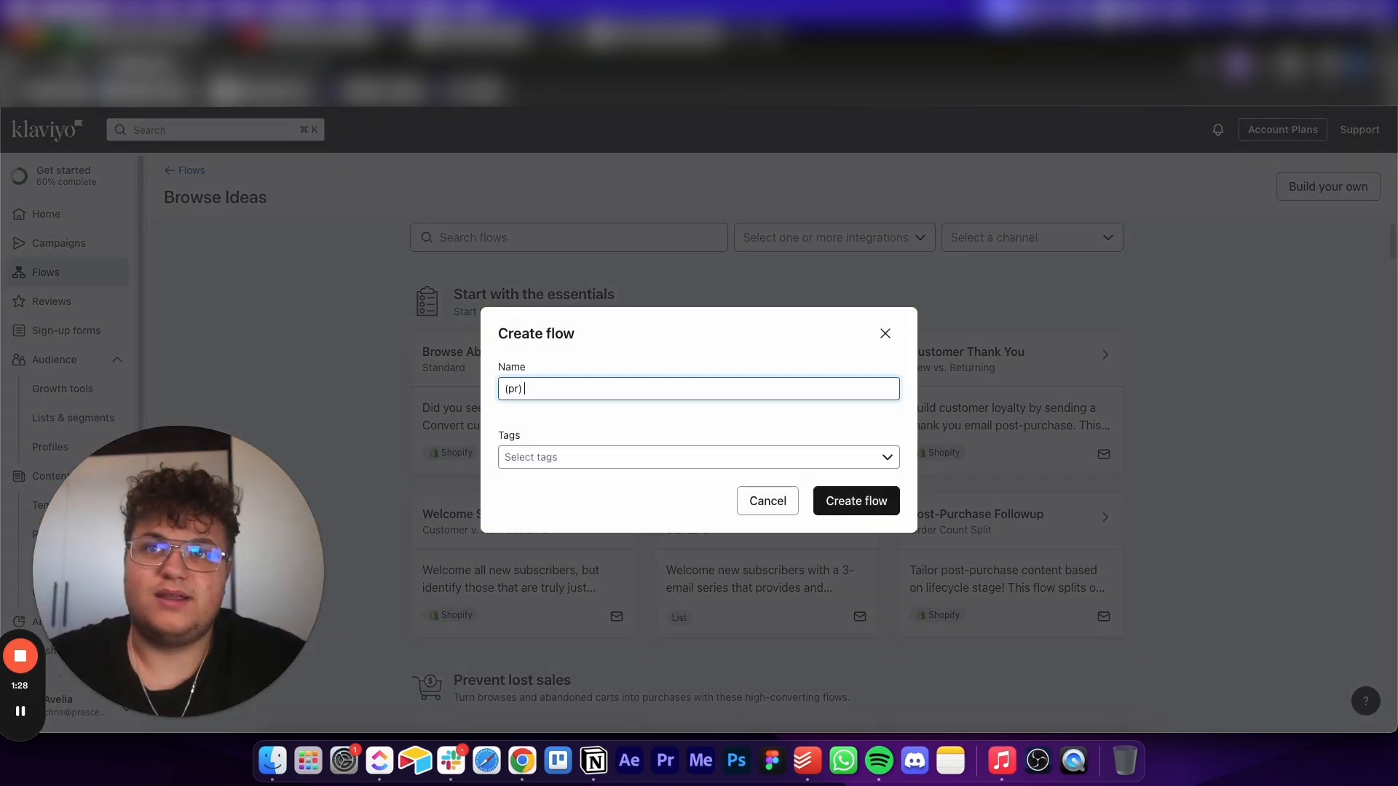
{"action": "key", "text": "BackSpace"}
{"action": "key", "text": "BackSpace"}
{"action": "type", "text": "(PR) Welcome S"}
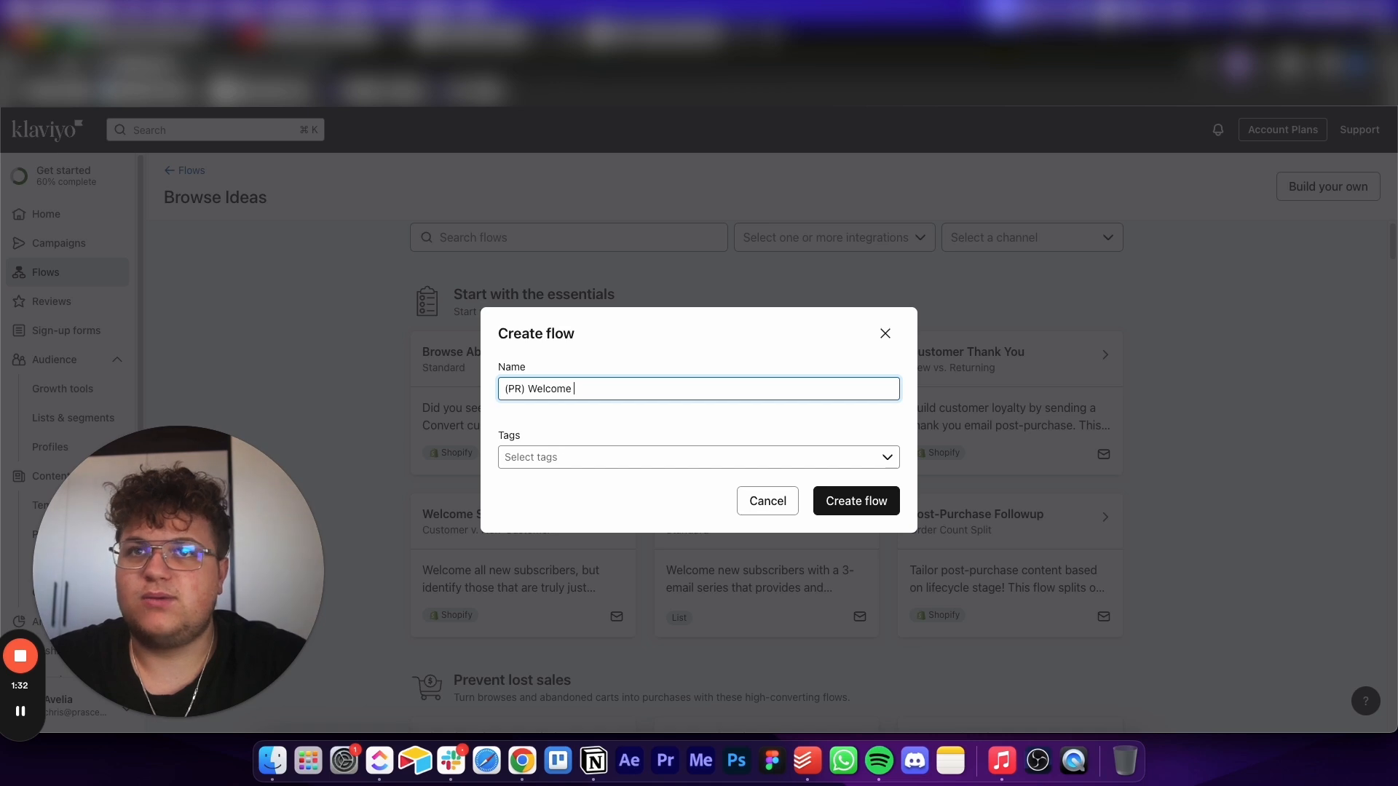
{"action": "type", "text": "eries"}
{"action": "left_click", "coordinate": [874, 498]}
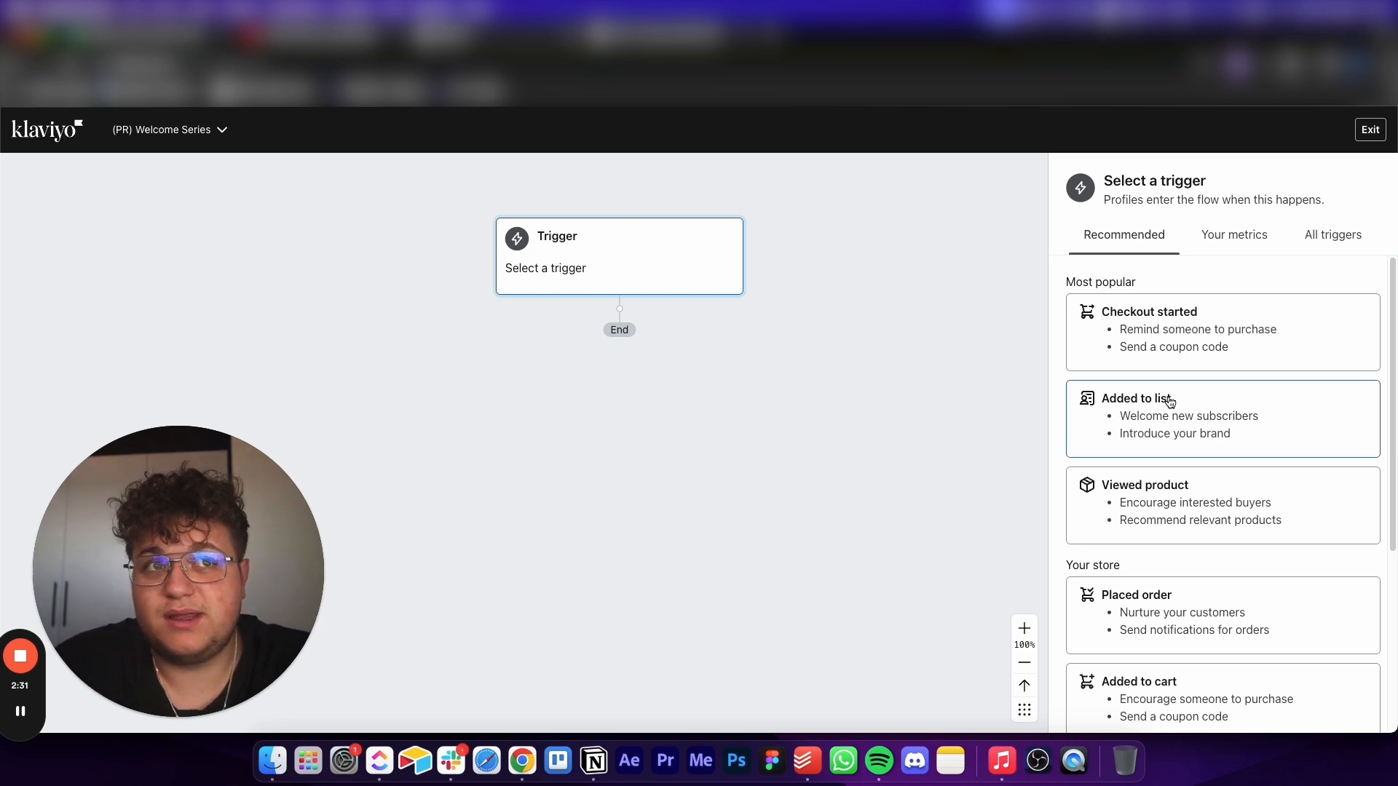
- Set the flow trigger to Added to list, using the Opt-Ins list
{"action": "left_click", "coordinate": [1203, 406]}
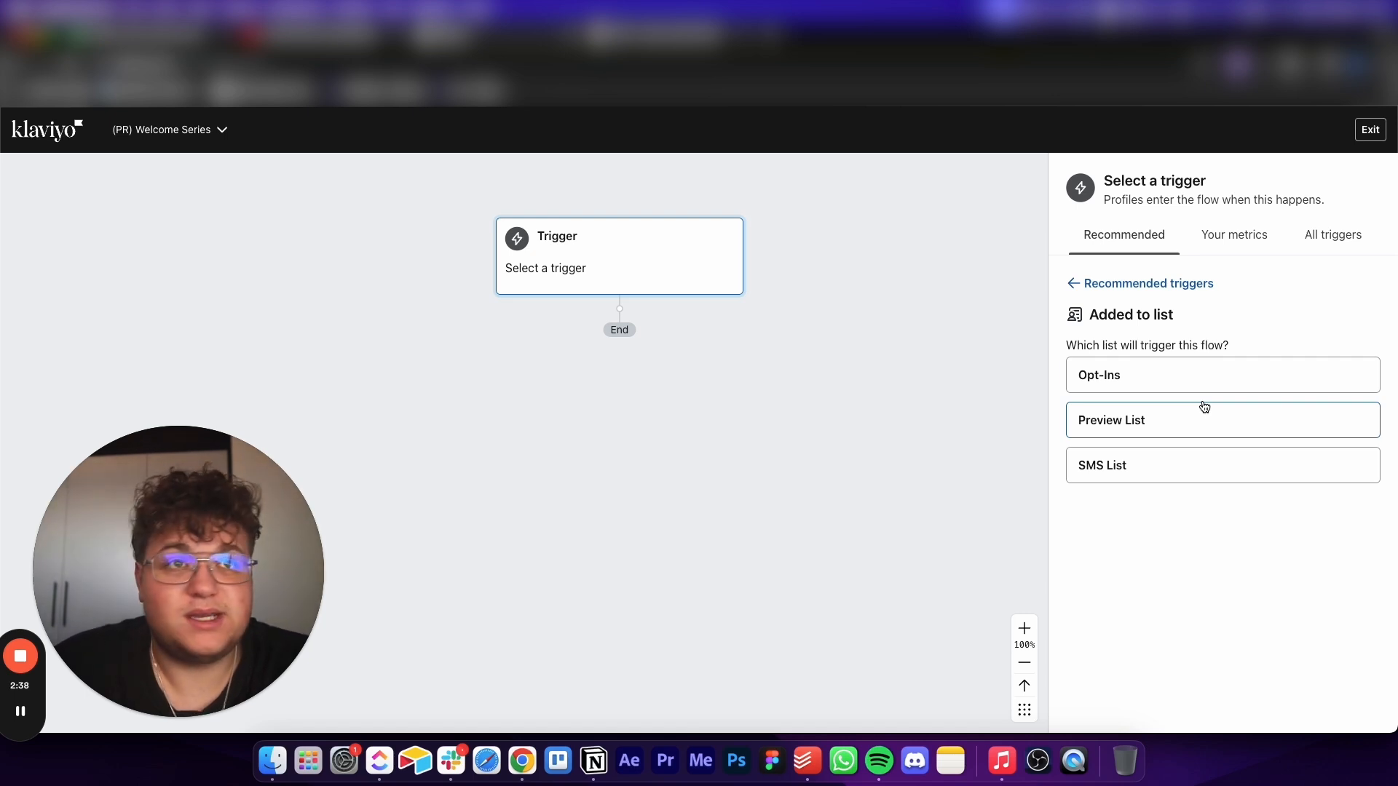
{"action": "left_click", "coordinate": [1172, 375]}
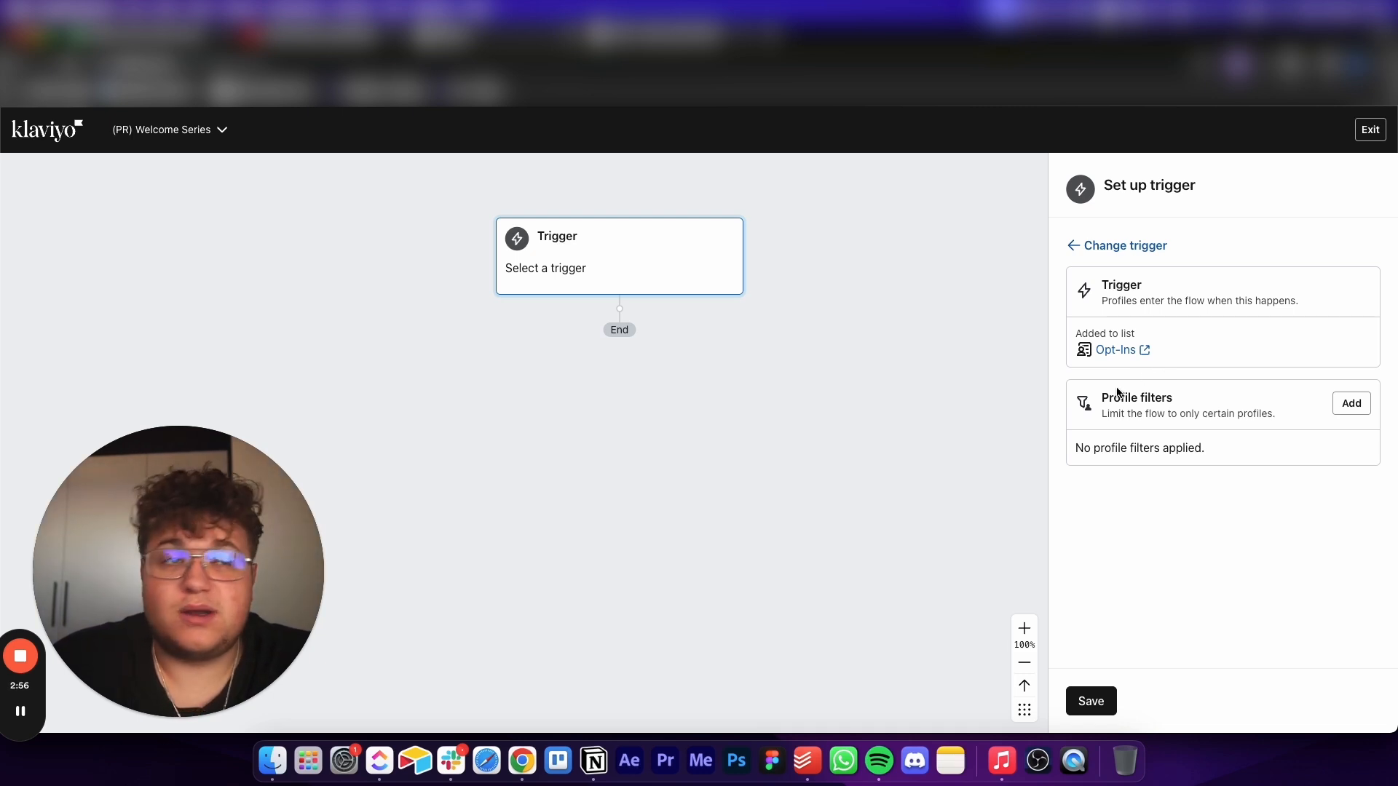
{"action": "left_click_drag", "start_coordinate": [1102, 397], "coordinate": [1181, 398]}
{"action": "left_click", "coordinate": [1190, 520]}
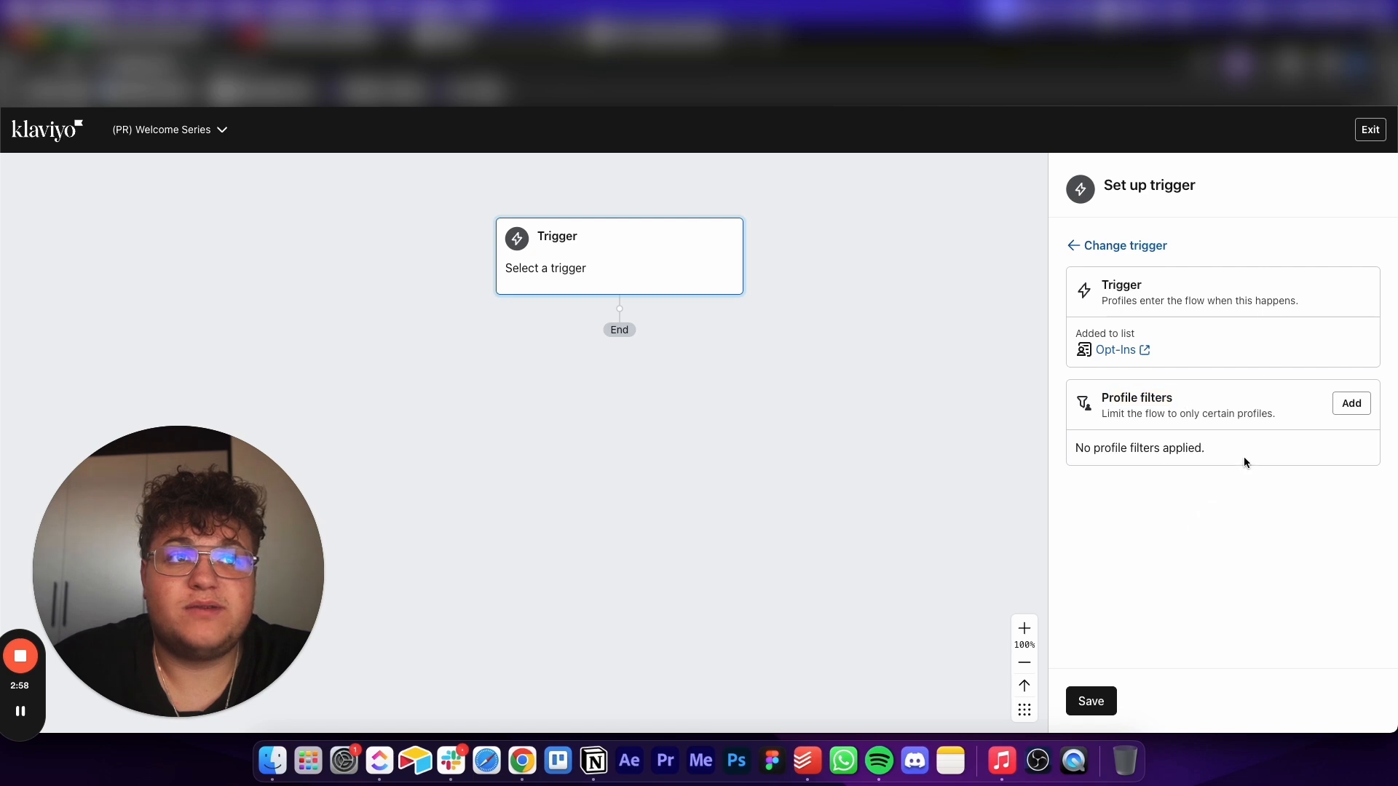
- Add a profile filter to the trigger for what someone has done, based on the Placed Order metric, and adjust its condition
{"action": "left_click", "coordinate": [1348, 405]}
{"action": "left_click", "coordinate": [1201, 291]}
{"action": "left_click", "coordinate": [1230, 297]}
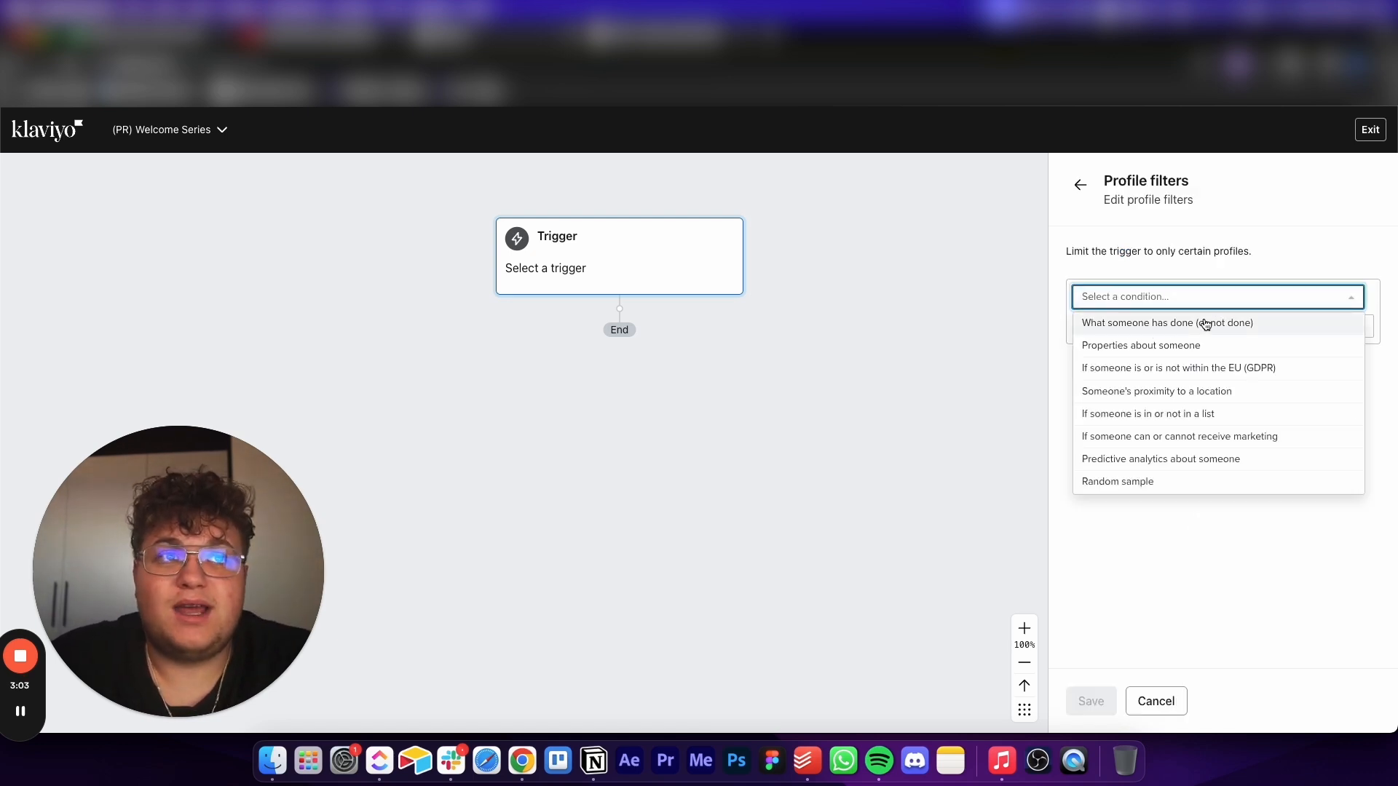
{"action": "left_click", "coordinate": [1242, 323]}
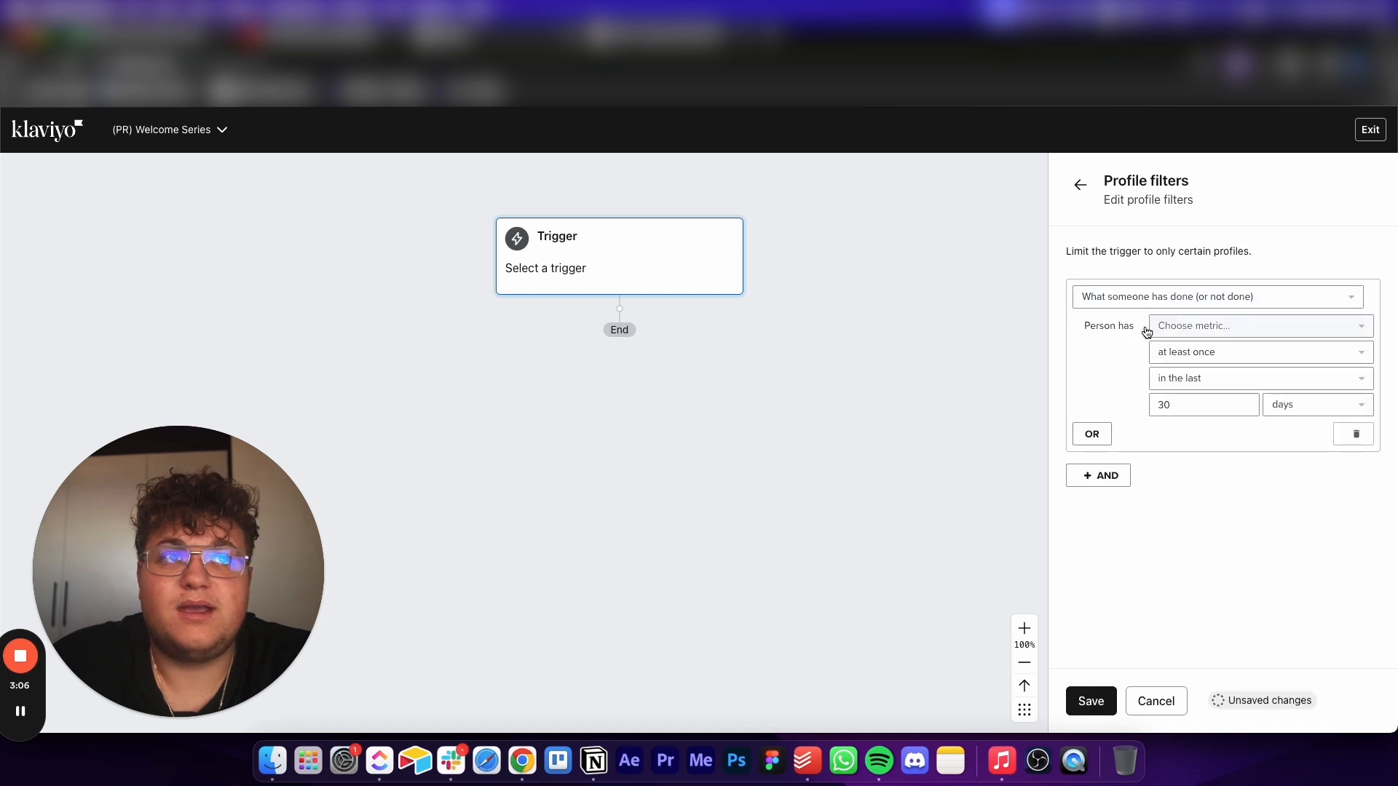
{"action": "left_click", "coordinate": [1195, 334]}
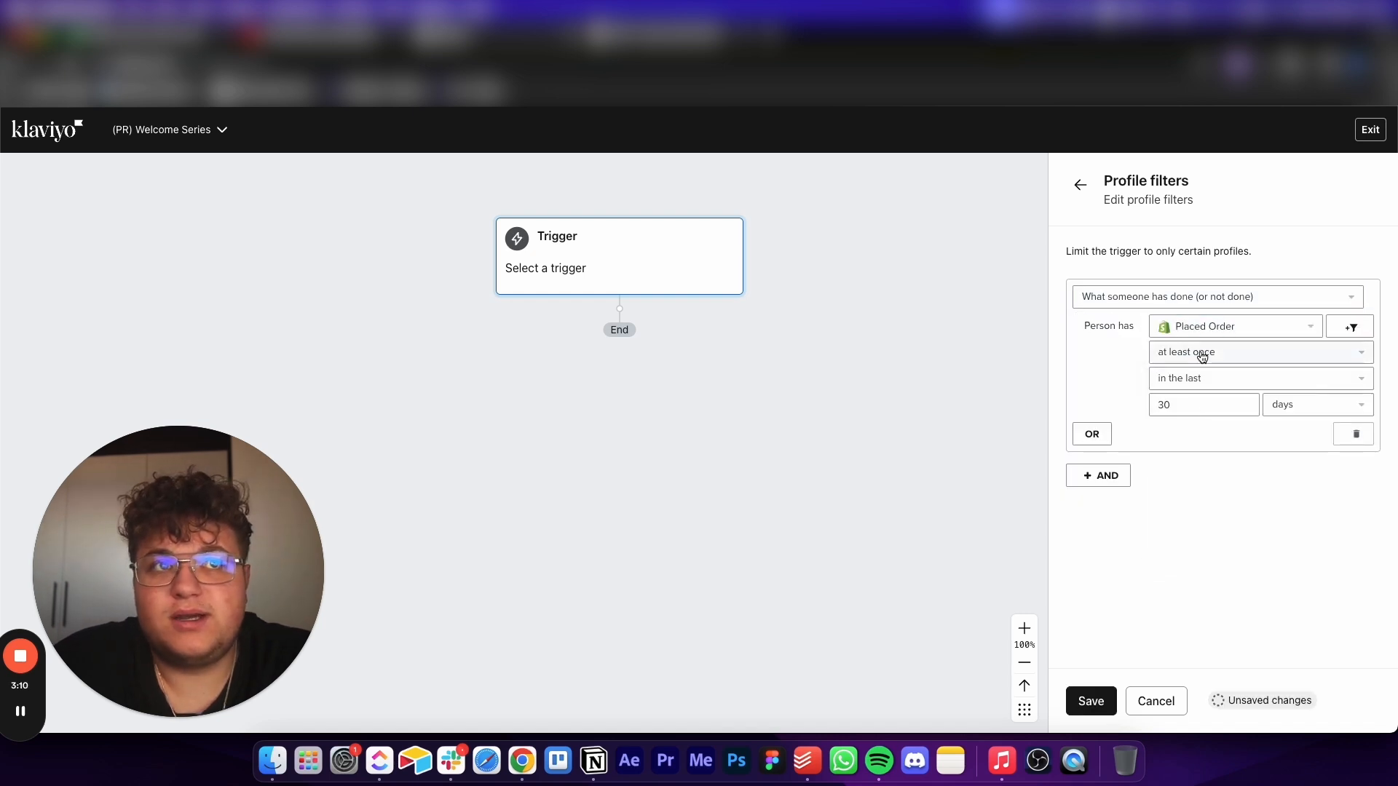
{"action": "left_click", "coordinate": [1170, 380]}
{"action": "left_click", "coordinate": [1191, 540]}
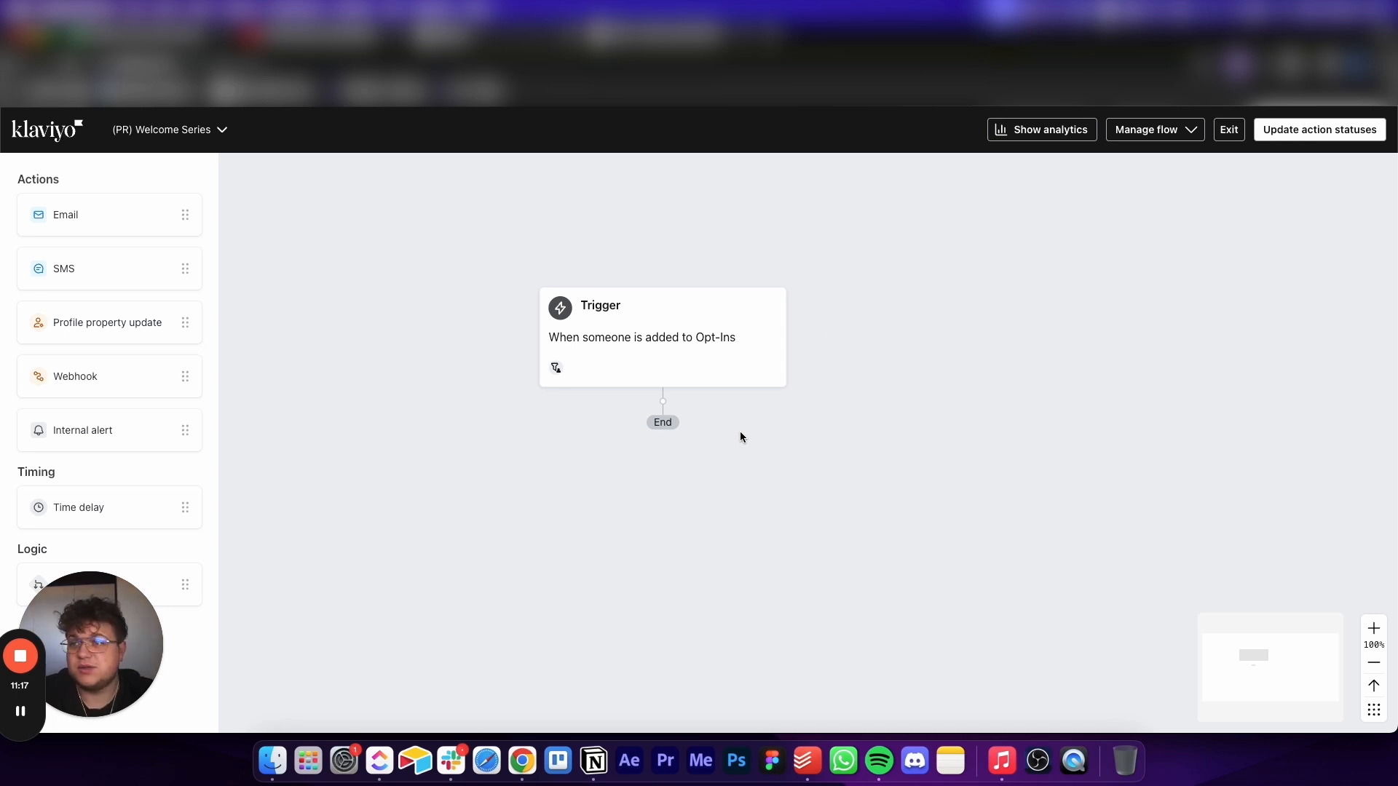
- Add an email action directly after the trigger and open its email name for editing
{"action": "left_click_drag", "start_coordinate": [78, 216], "coordinate": [645, 415]}
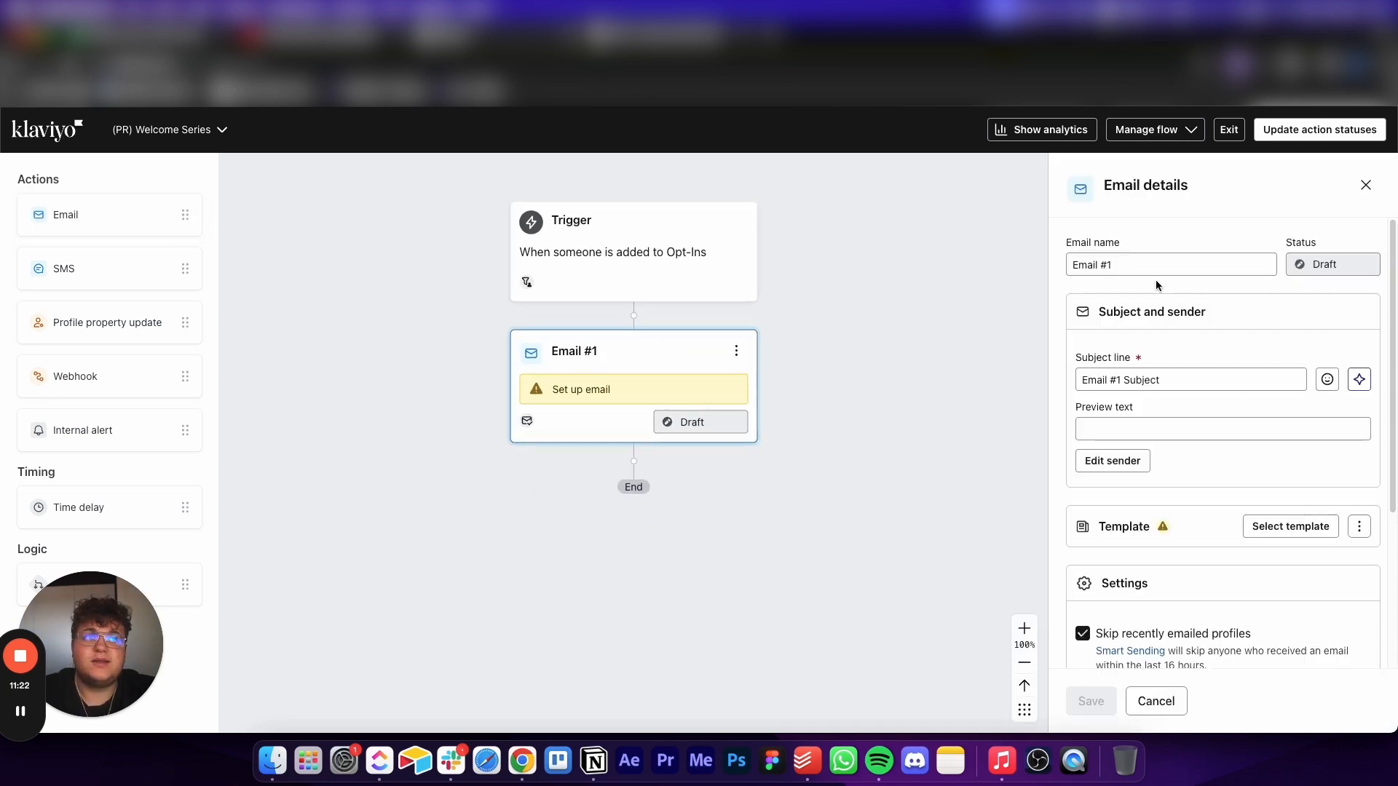
{"action": "left_click", "coordinate": [1144, 264]}
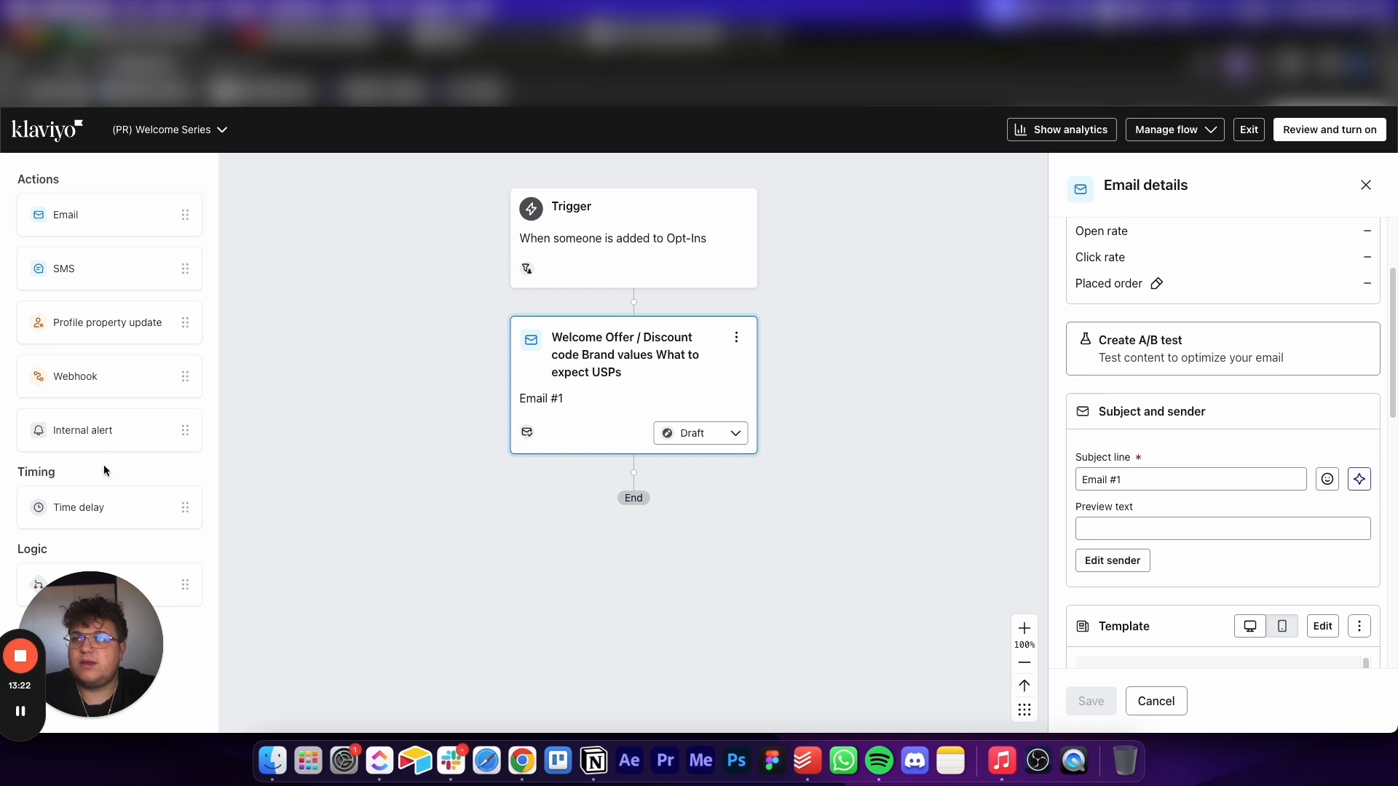
- Add a time delay after the first email, set it to 1 day, and save it
{"action": "left_click_drag", "start_coordinate": [119, 508], "coordinate": [622, 488]}
{"action": "left_click_drag", "start_coordinate": [623, 488], "coordinate": [624, 485]}
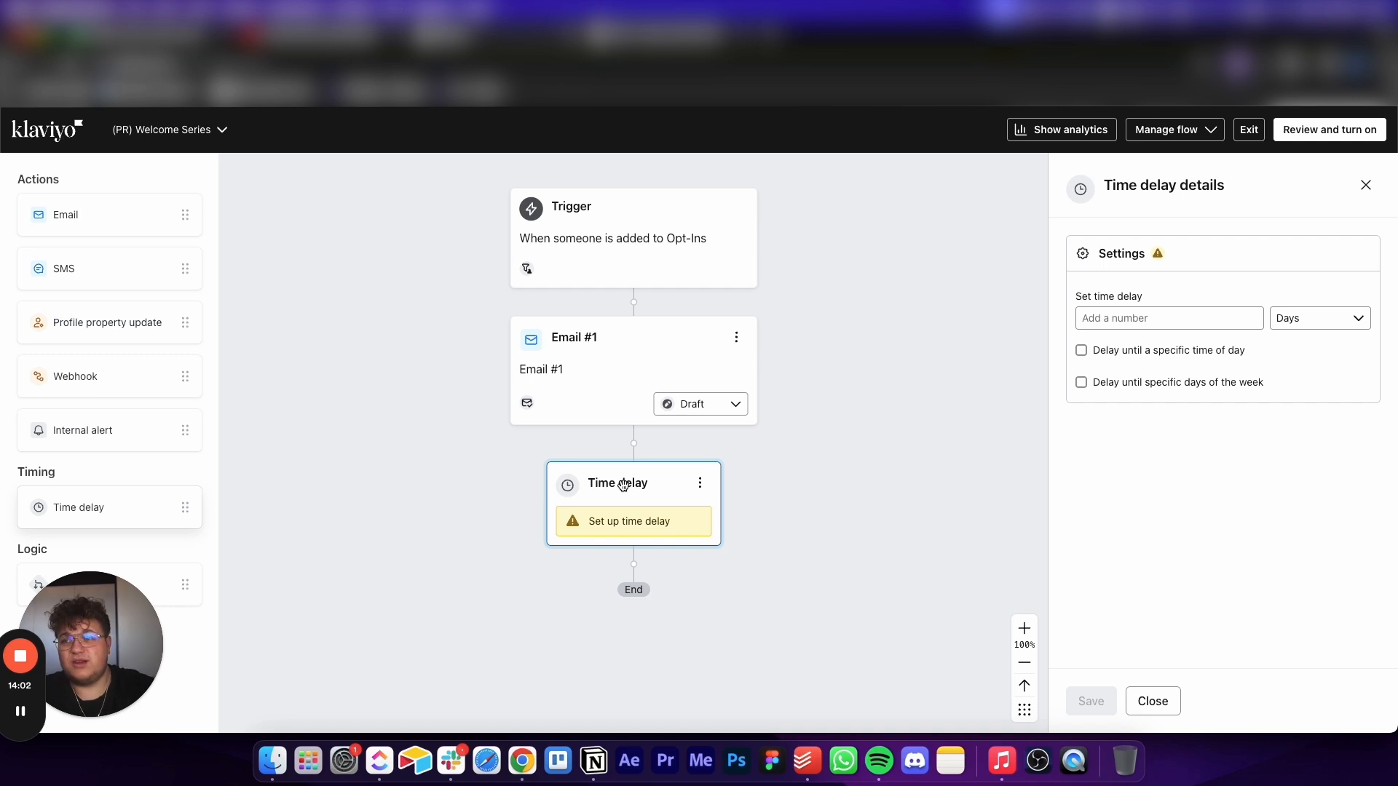
{"action": "left_click", "coordinate": [1078, 318]}
{"action": "type", "text": "1"}
{"action": "left_click", "coordinate": [1091, 701]}
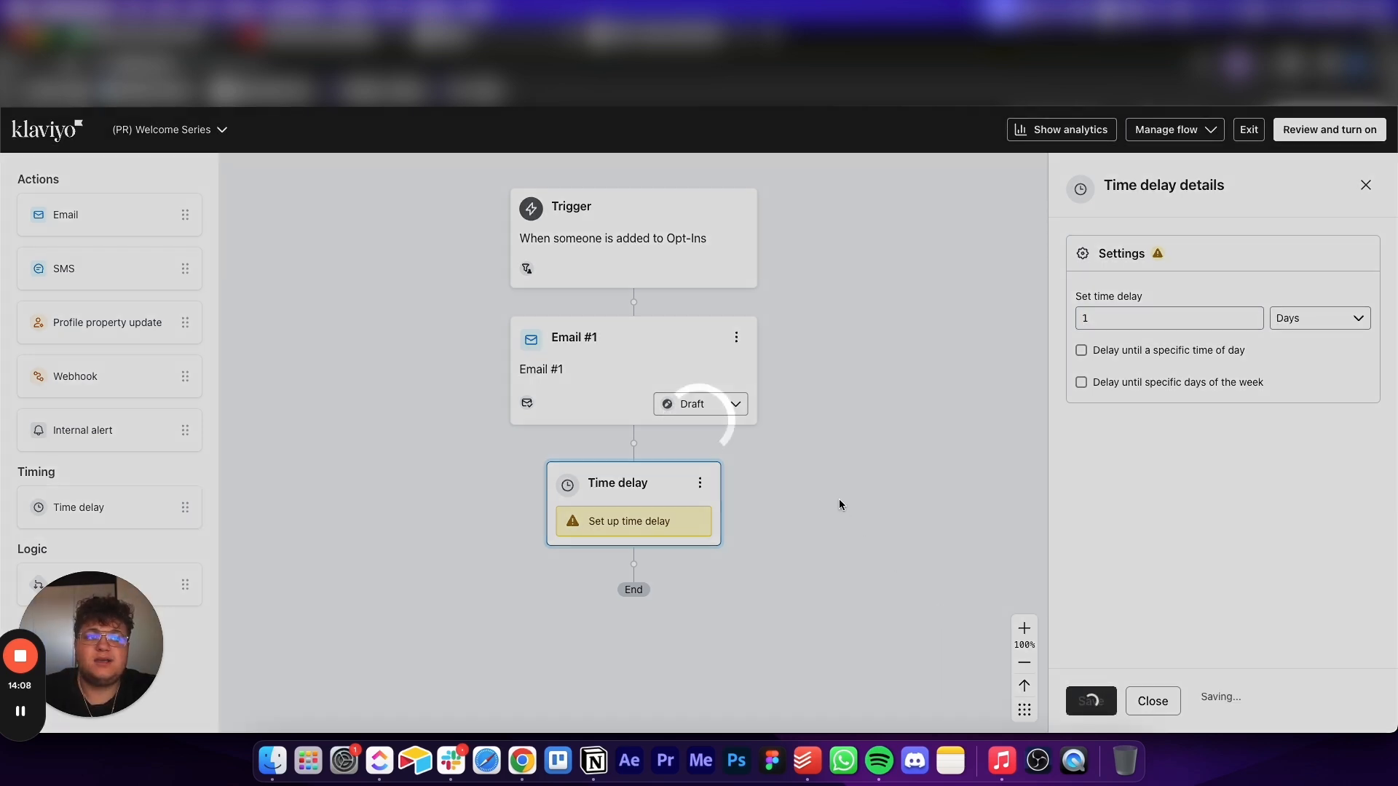
- Clone Email #1 and move the copy below the 1-day delay
{"action": "left_click", "coordinate": [736, 277]}
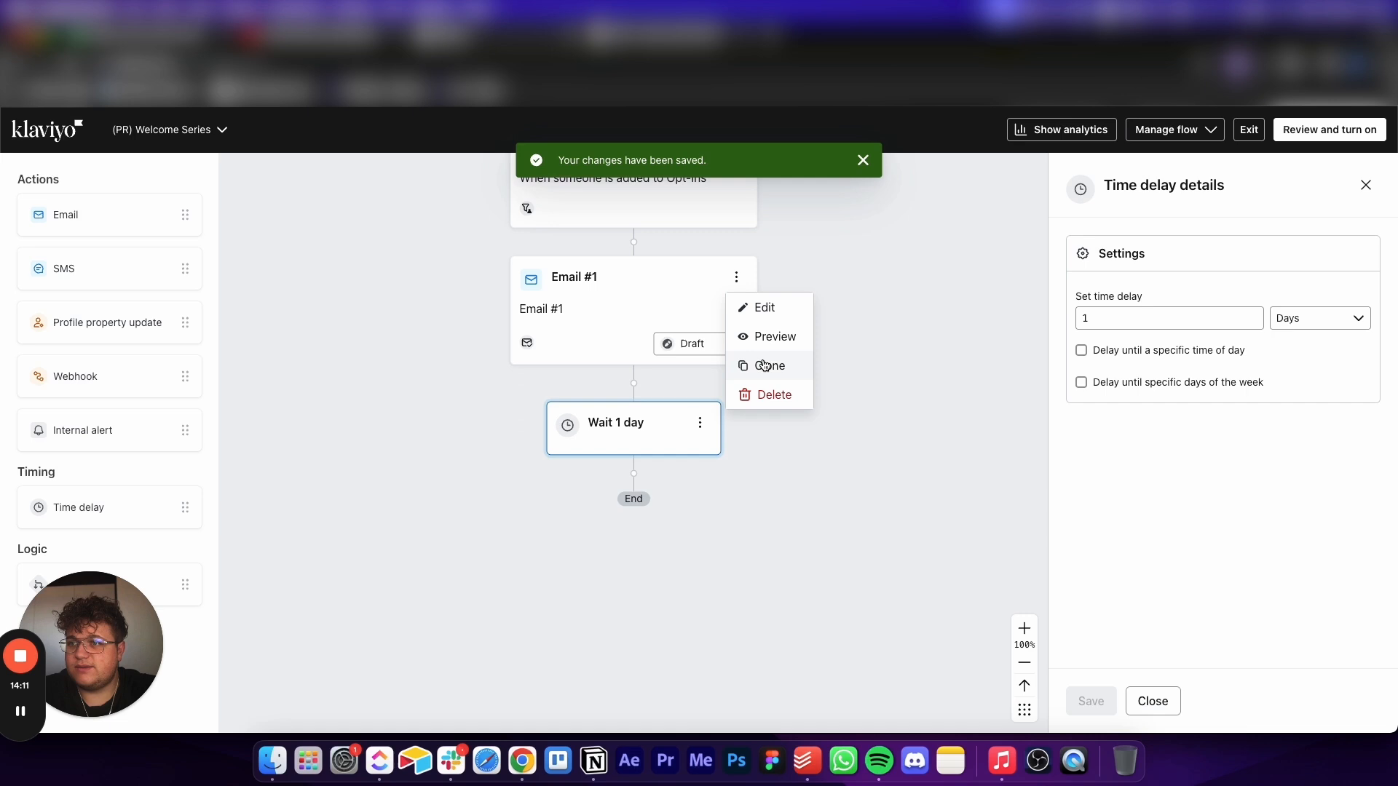
{"action": "left_click", "coordinate": [764, 364]}
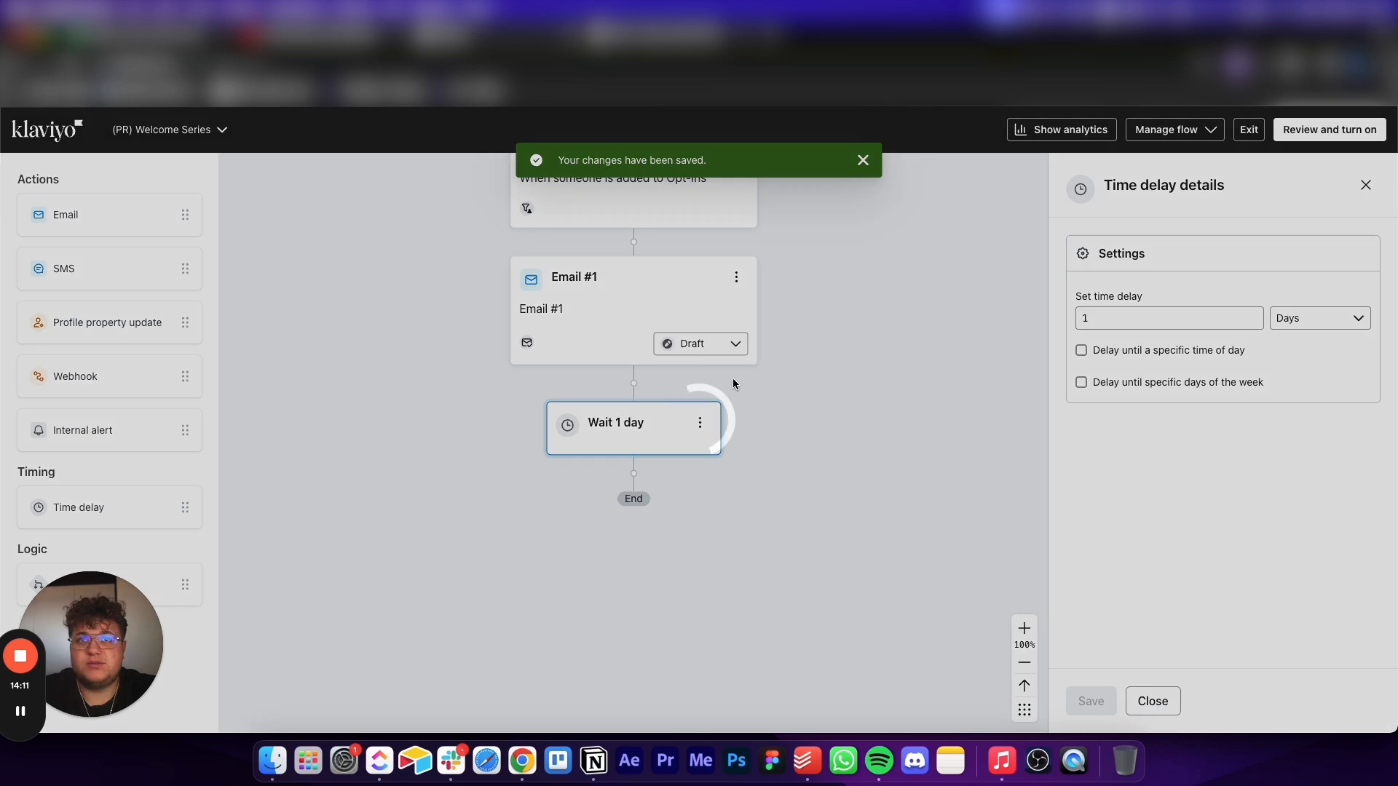
{"action": "scroll", "coordinate": [628, 355], "scroll_direction": "down", "scroll_amount": 2}
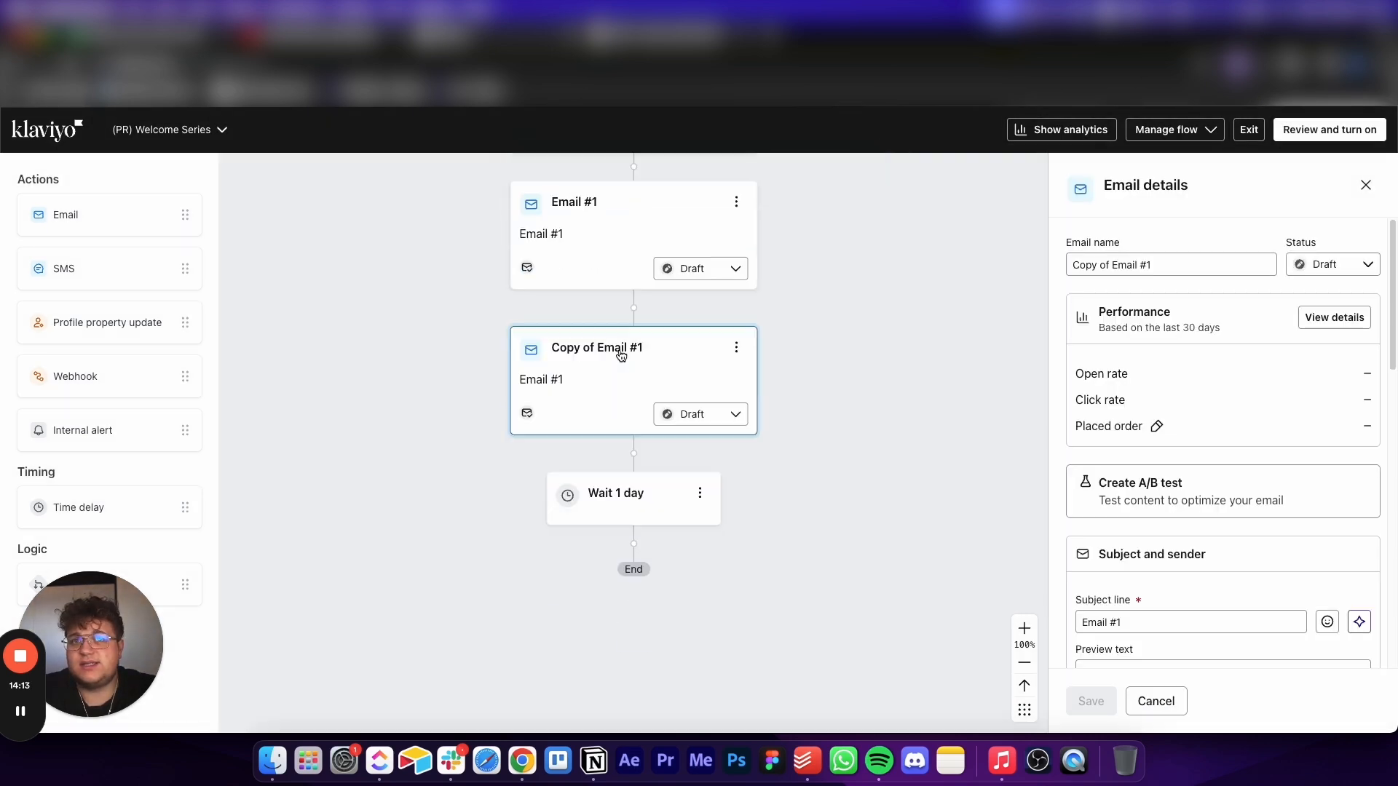
{"action": "left_click_drag", "start_coordinate": [626, 300], "coordinate": [634, 475]}
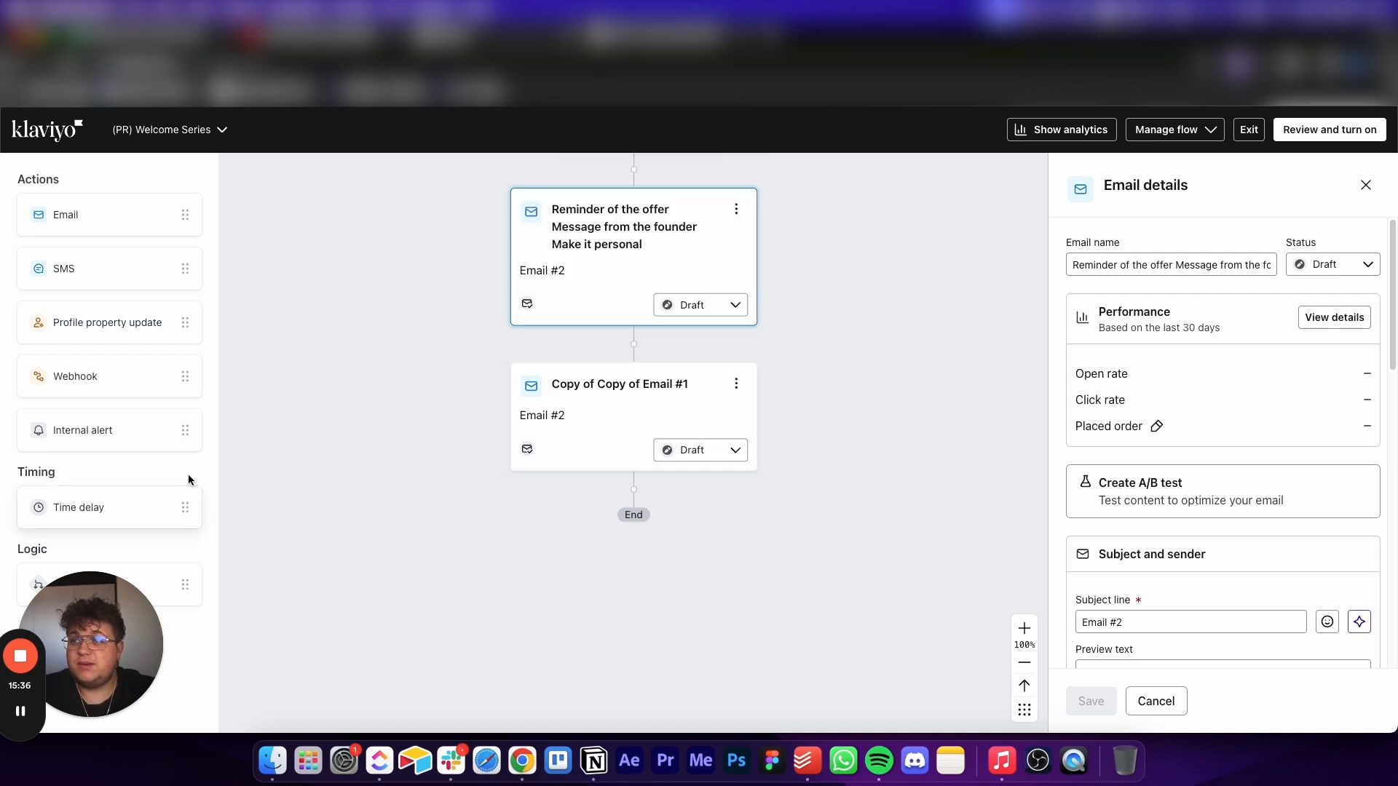
- Insert a 2-day time delay between the offer reminder email and the email copy below it, and save it
{"action": "left_click_drag", "start_coordinate": [146, 507], "coordinate": [651, 340]}
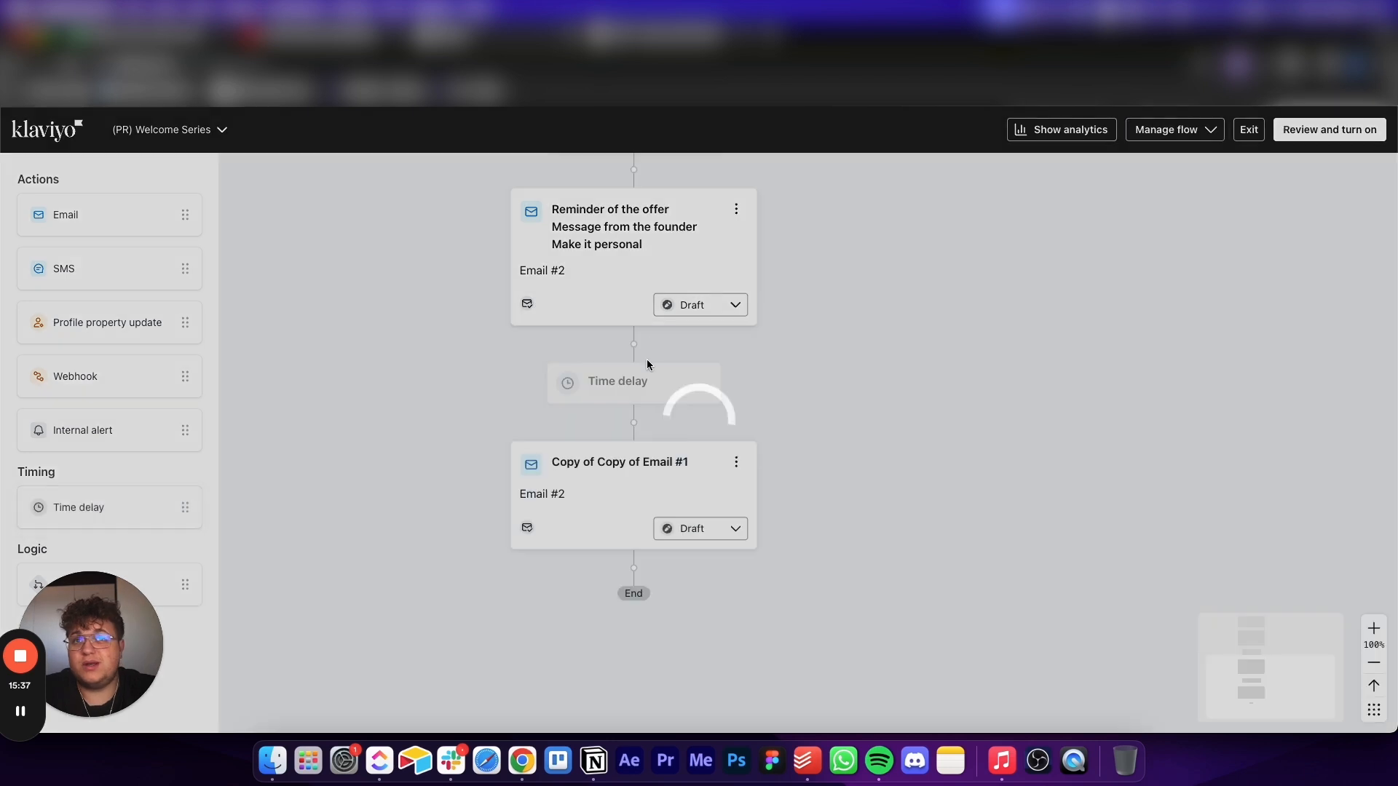
{"action": "type", "text": "2"}
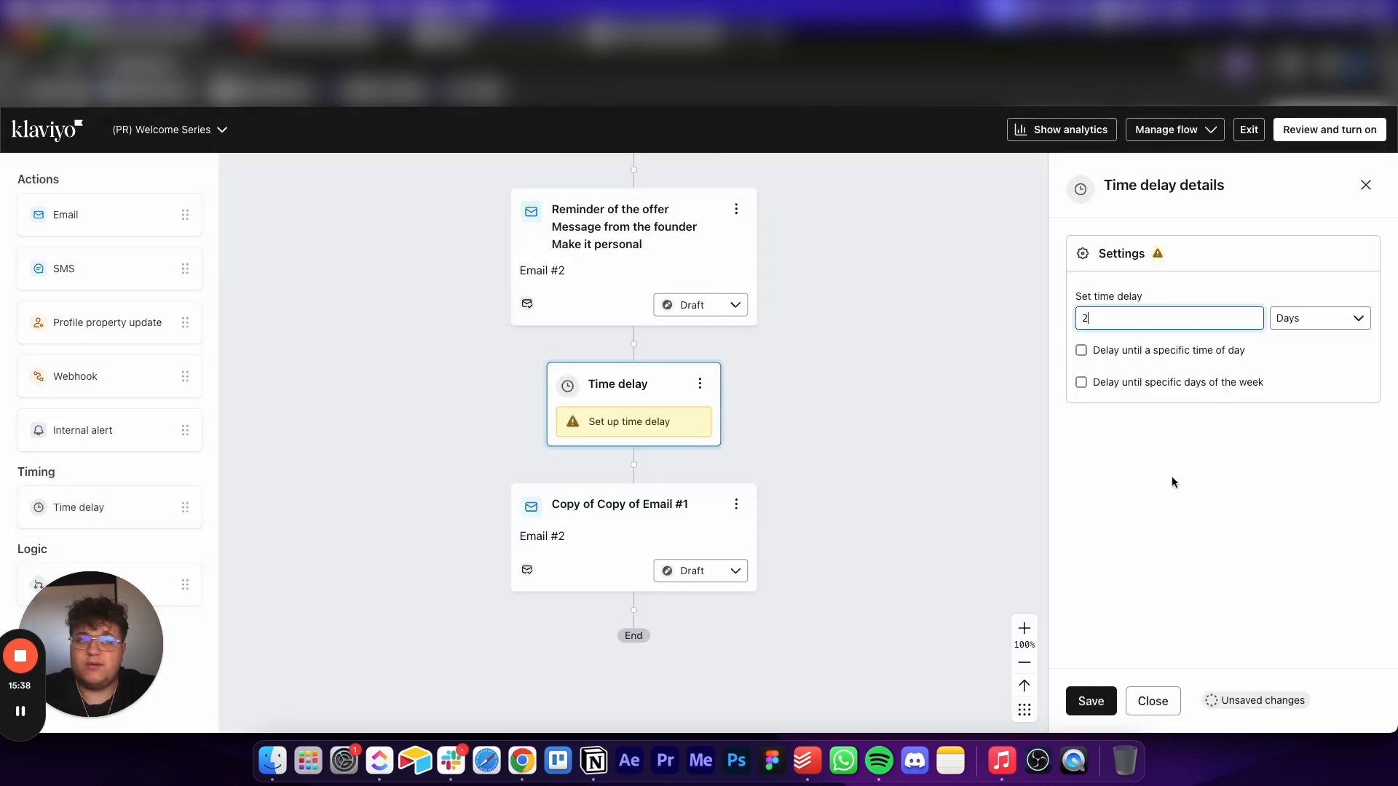
{"action": "left_click", "coordinate": [1090, 701]}
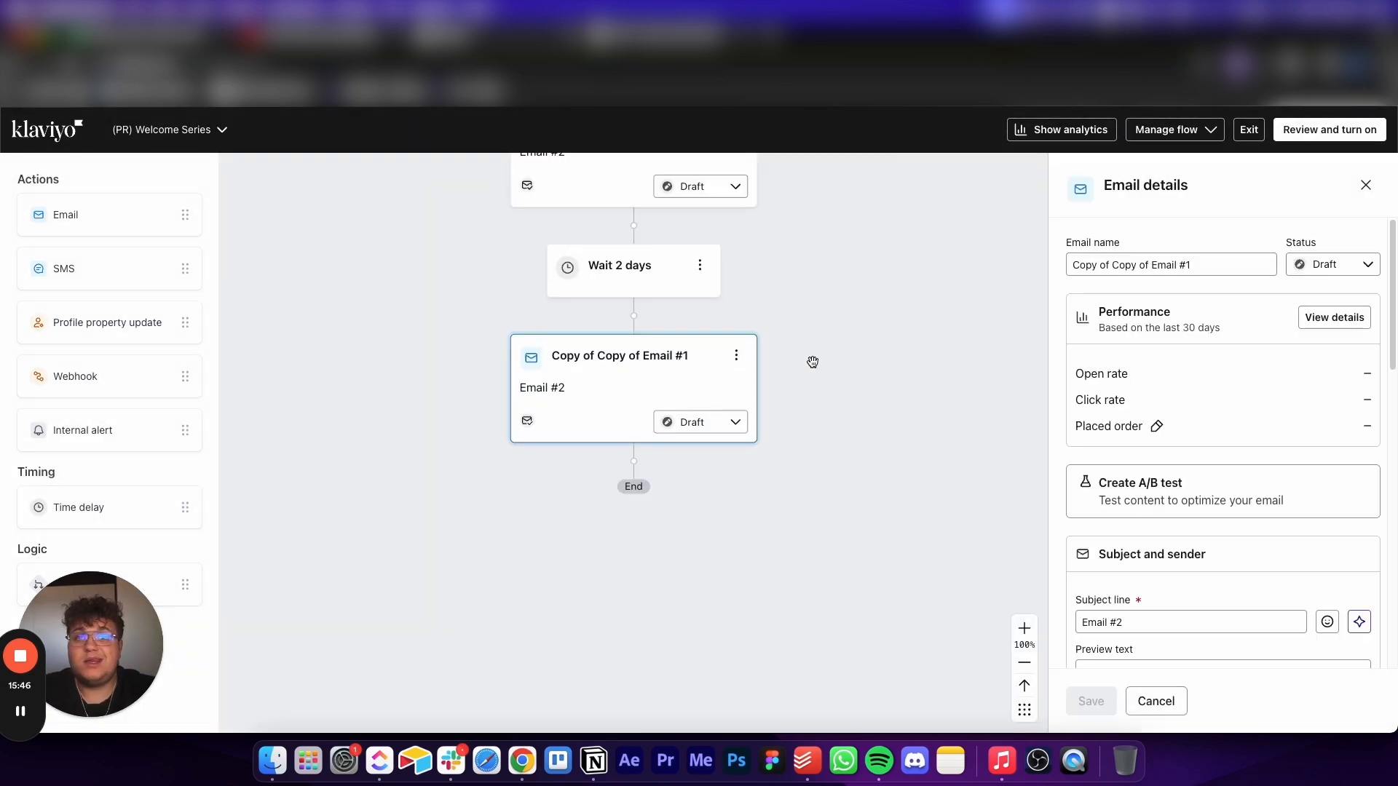
- Rename the email after the 2-day delay "Last chance email Urgency Scarcity Reviews Testimonials UGC", set its subject line to "Email #3", and save
{"action": "left_click", "coordinate": [1131, 265]}
{"action": "key", "text": "ctrl+a"}
{"action": "type", "text": "Urgency Scarcity Reviews Testimonials UGC"}
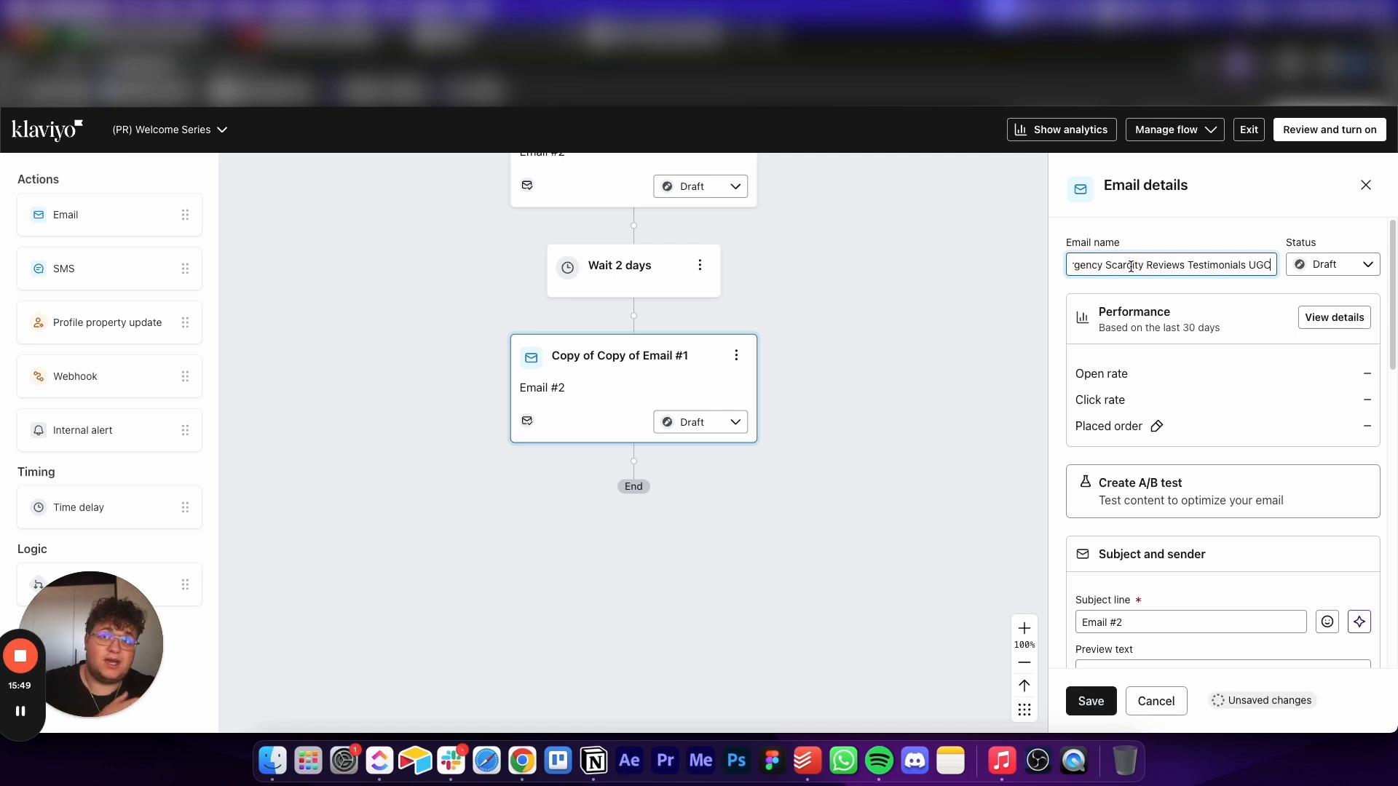
{"action": "left_click", "coordinate": [1090, 700]}
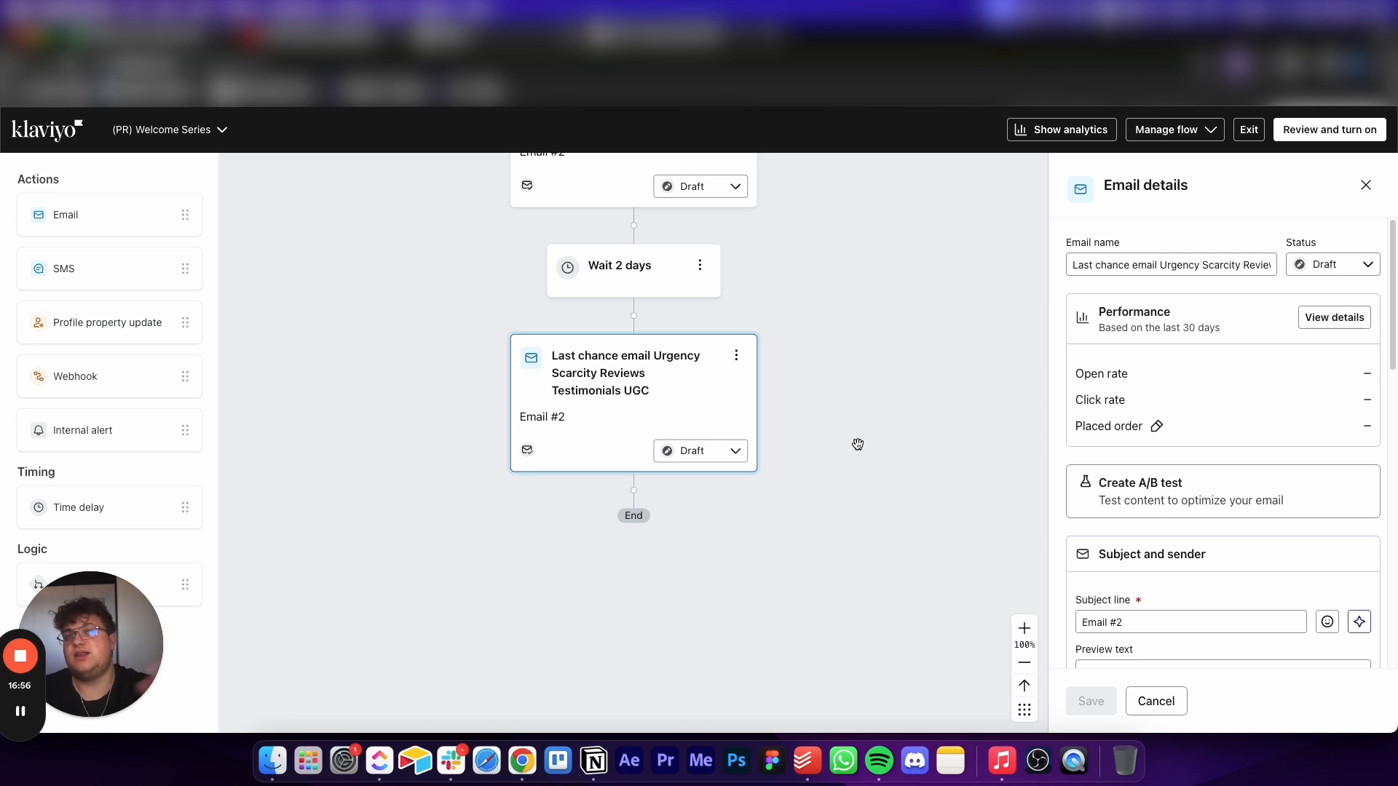
{"action": "left_click", "coordinate": [1158, 625]}
{"action": "key", "text": "BackSpace"}
{"action": "type", "text": "3"}
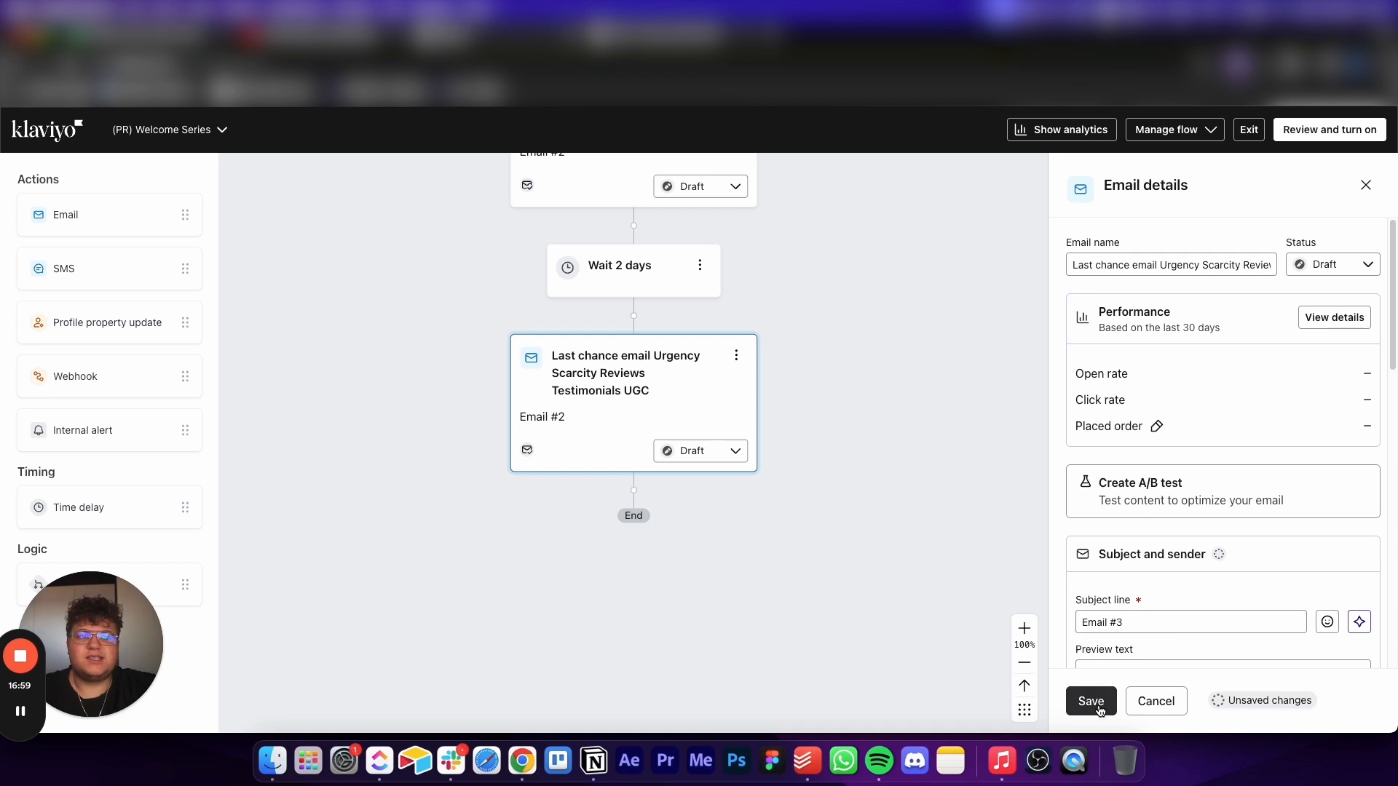
{"action": "left_click", "coordinate": [1099, 709]}
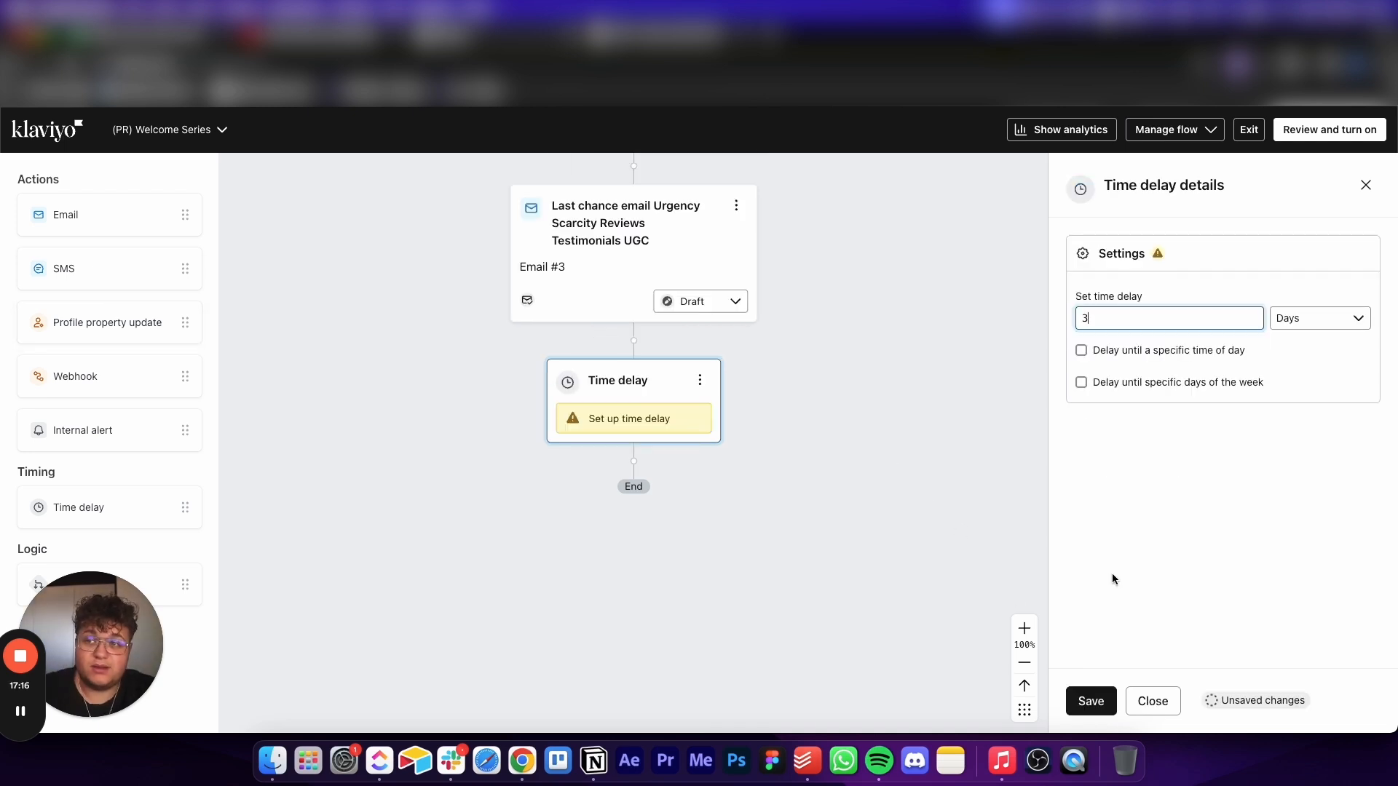
- Save the 3-day time delay after the last chance email and clone that email
{"action": "left_click", "coordinate": [1091, 700]}
{"action": "left_click", "coordinate": [736, 205]}
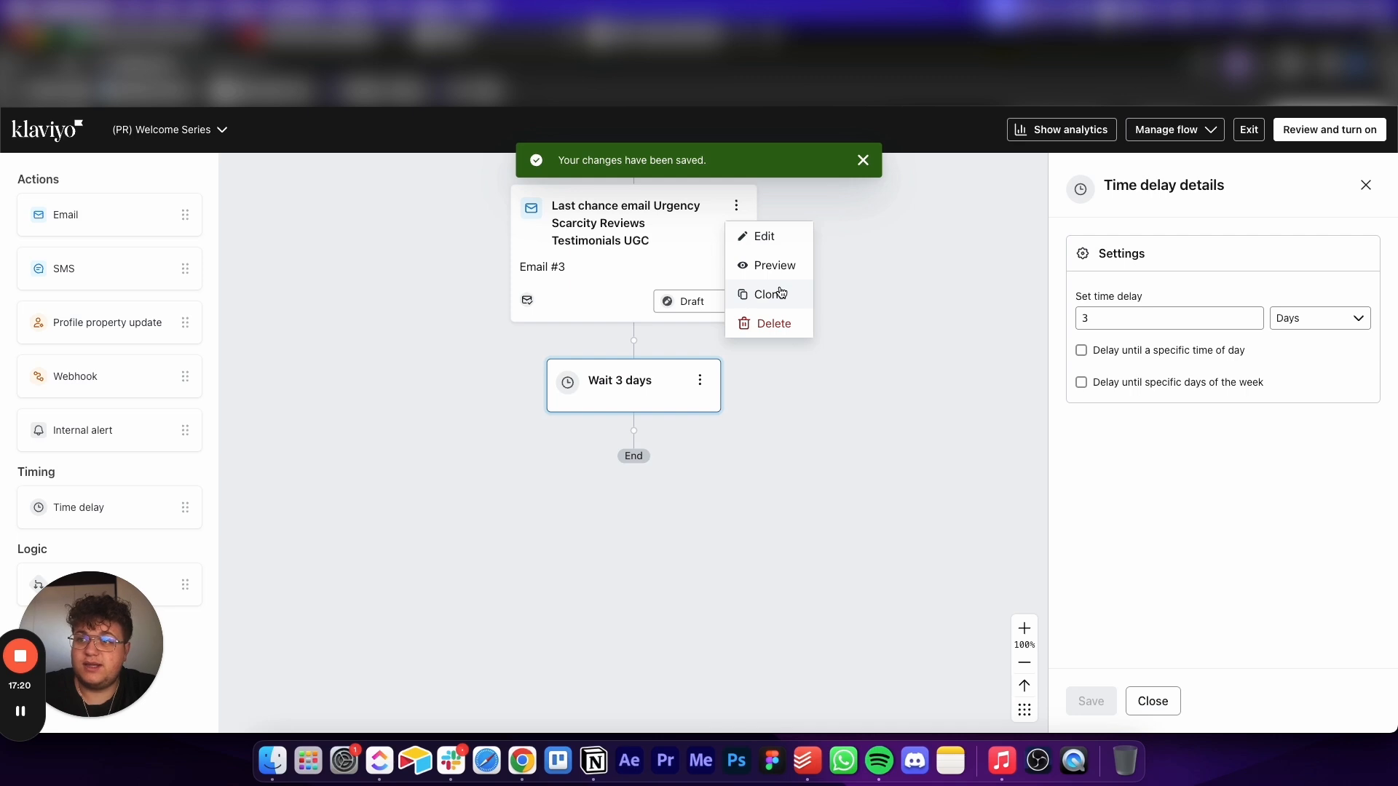
{"action": "left_click", "coordinate": [779, 294]}
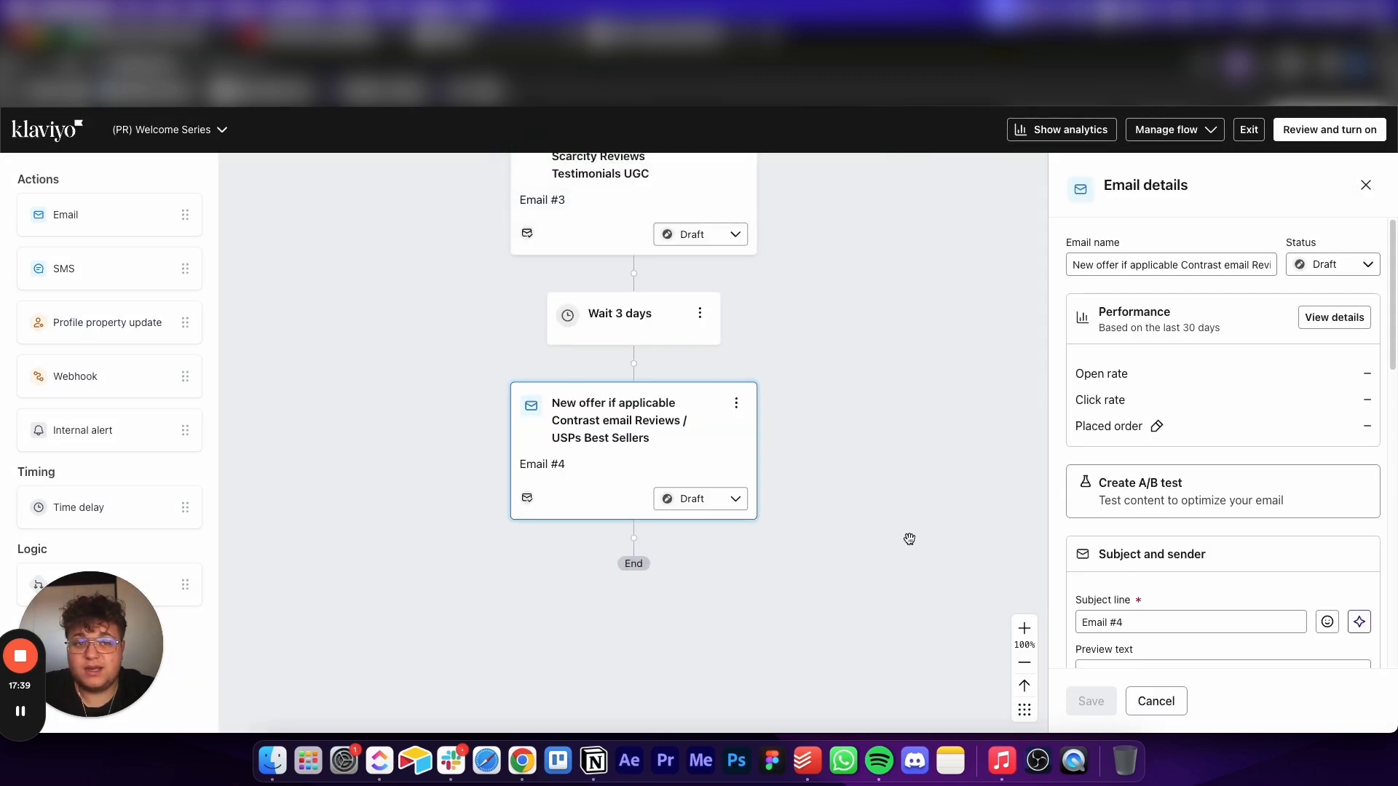